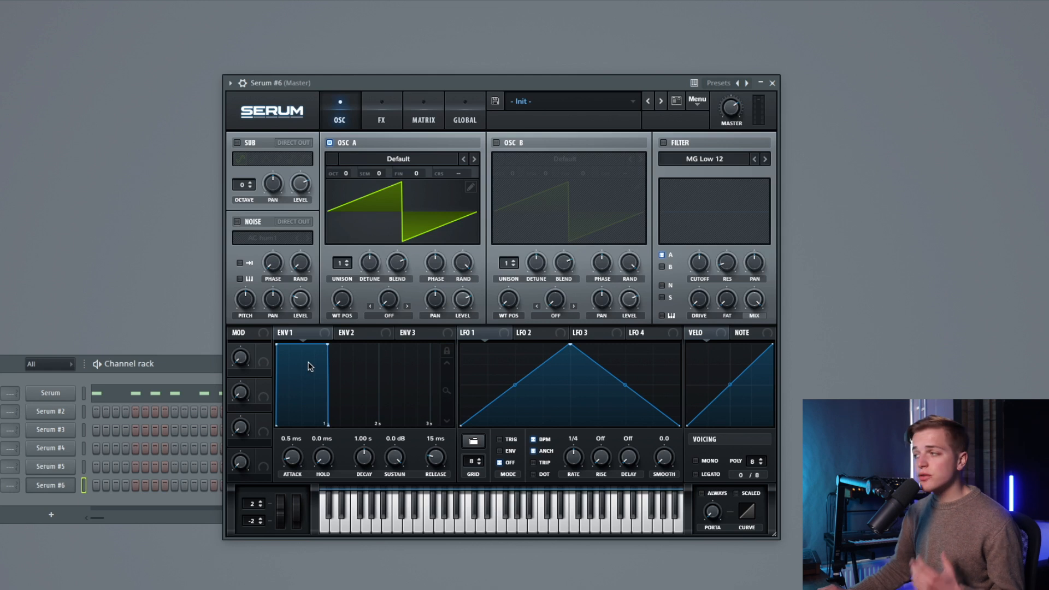
# - Set oscillator A to 12 unison voices and adjust its detune slightly
pyautogui.click(496, 142)
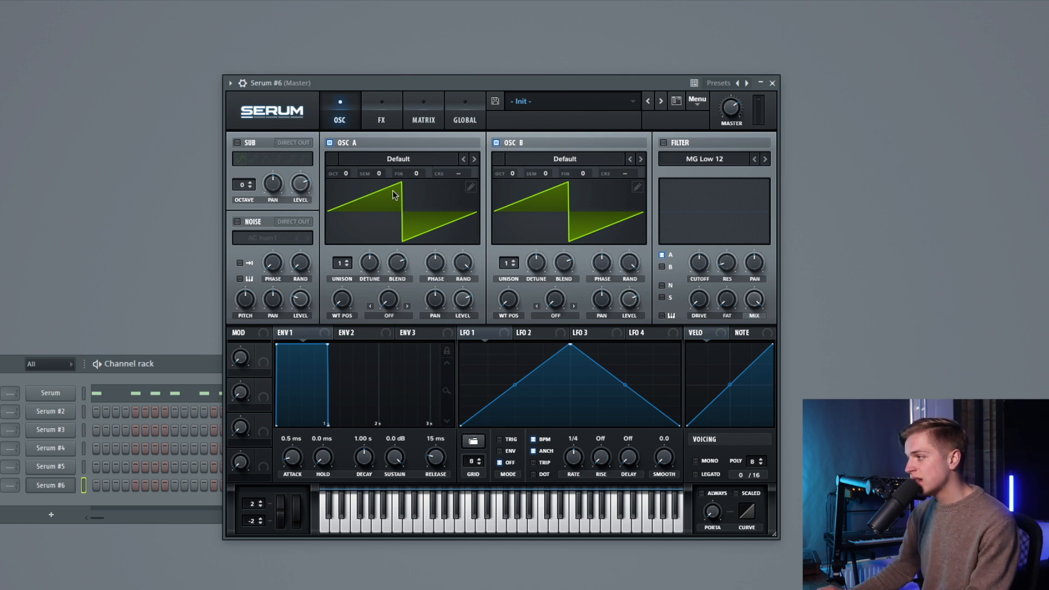
pyautogui.moveTo(346, 263); pyautogui.dragTo(355, 197)
pyautogui.moveTo(373, 255); pyautogui.dragTo(372, 244)
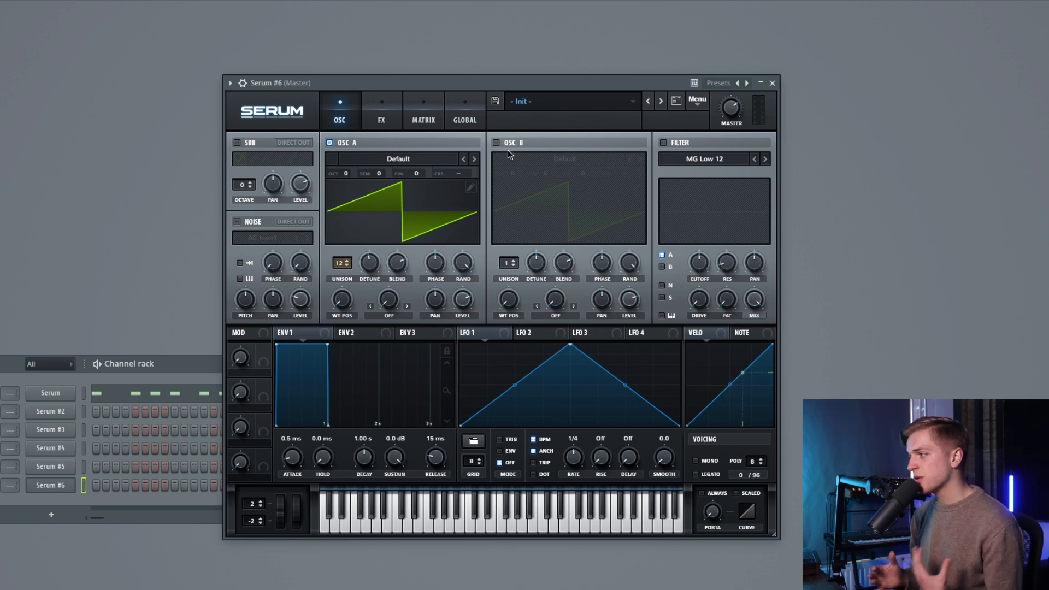
# - Enable oscillator B, give it 2 unison voices and adjust its detune slightly
pyautogui.click(507, 150)
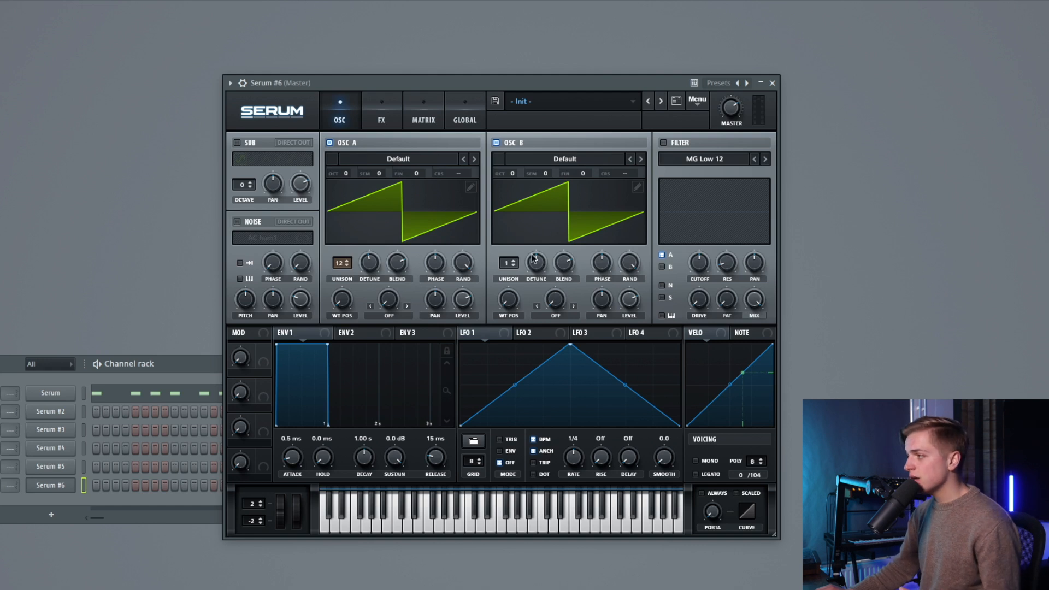
pyautogui.click(515, 261)
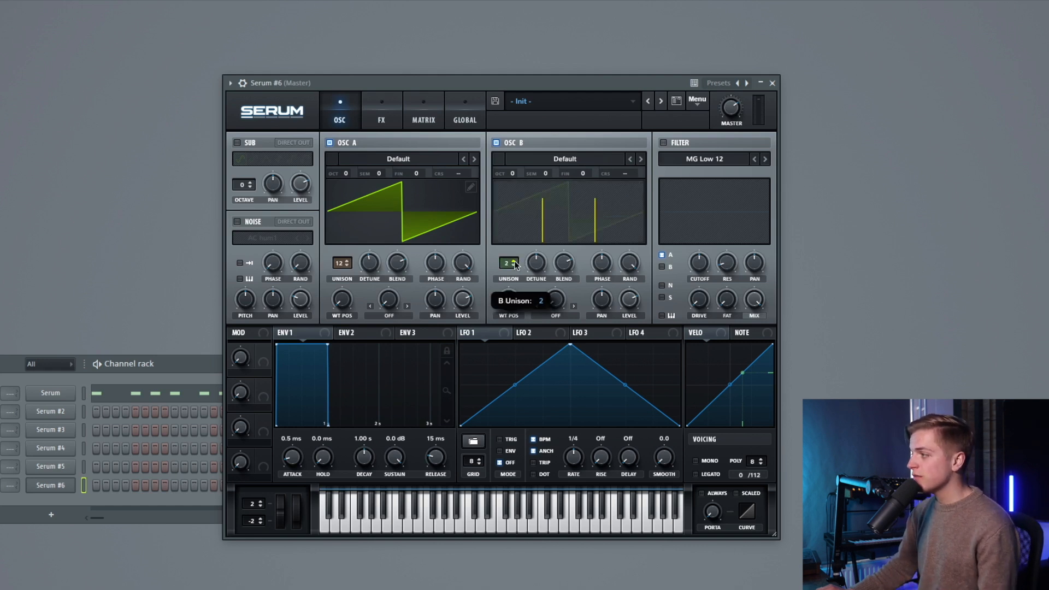
pyautogui.moveTo(543, 269); pyautogui.dragTo(541, 284)
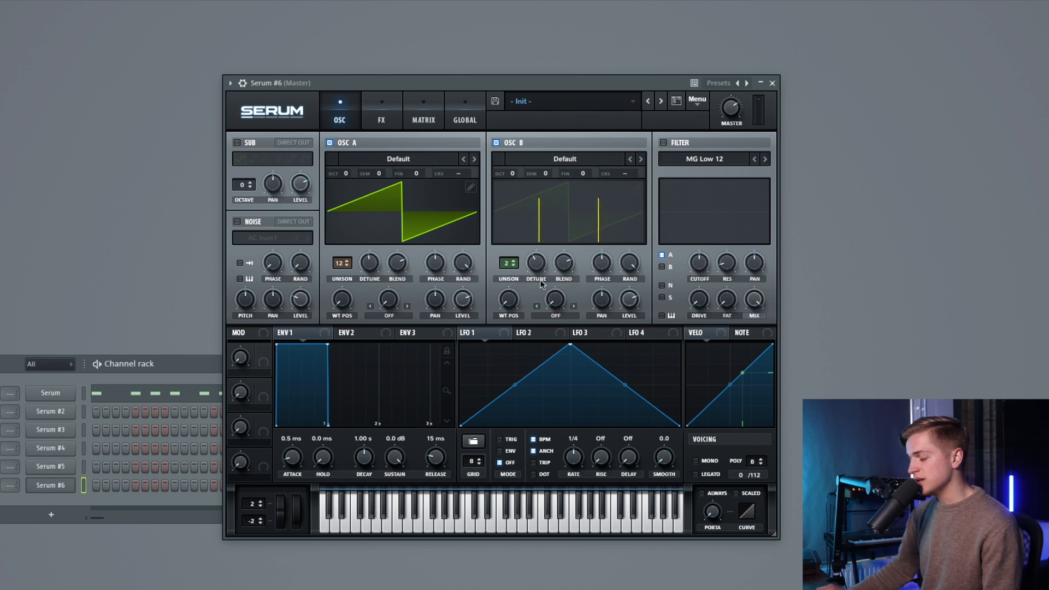
pyautogui.click(331, 143)
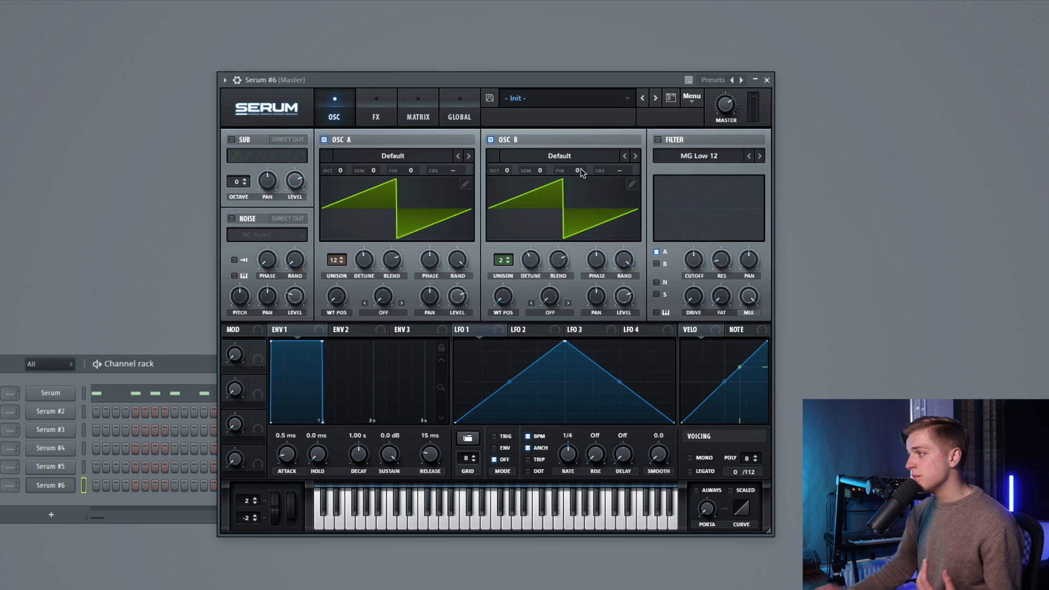
# - Set oscillator B's fine tuning to 23 and modulate it with LFO 1 by about 14
pyautogui.moveTo(580, 171); pyautogui.dragTo(585, 170)
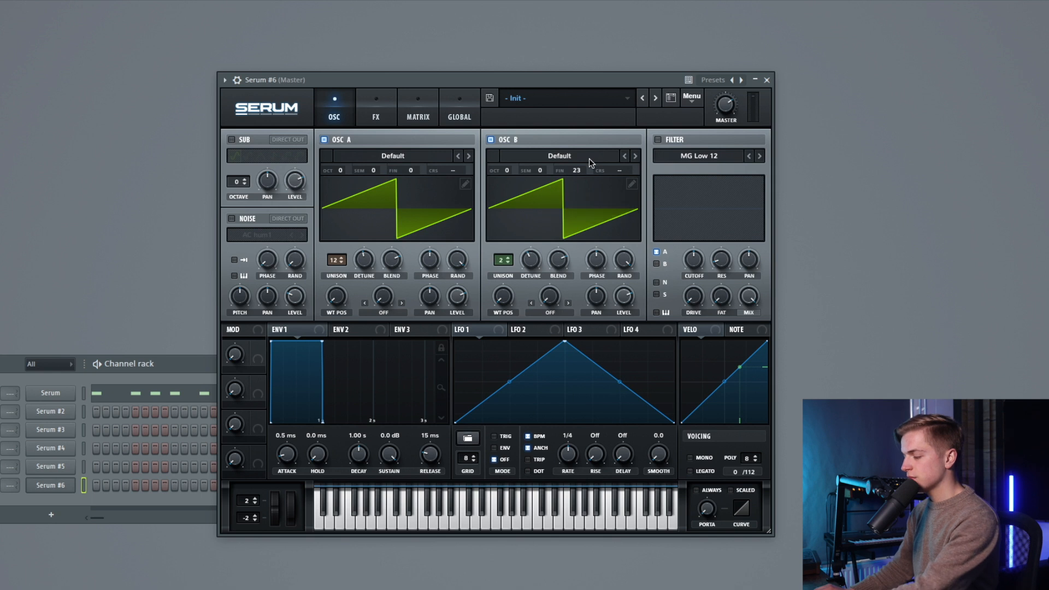
pyautogui.moveTo(582, 169); pyautogui.dragTo(584, 171)
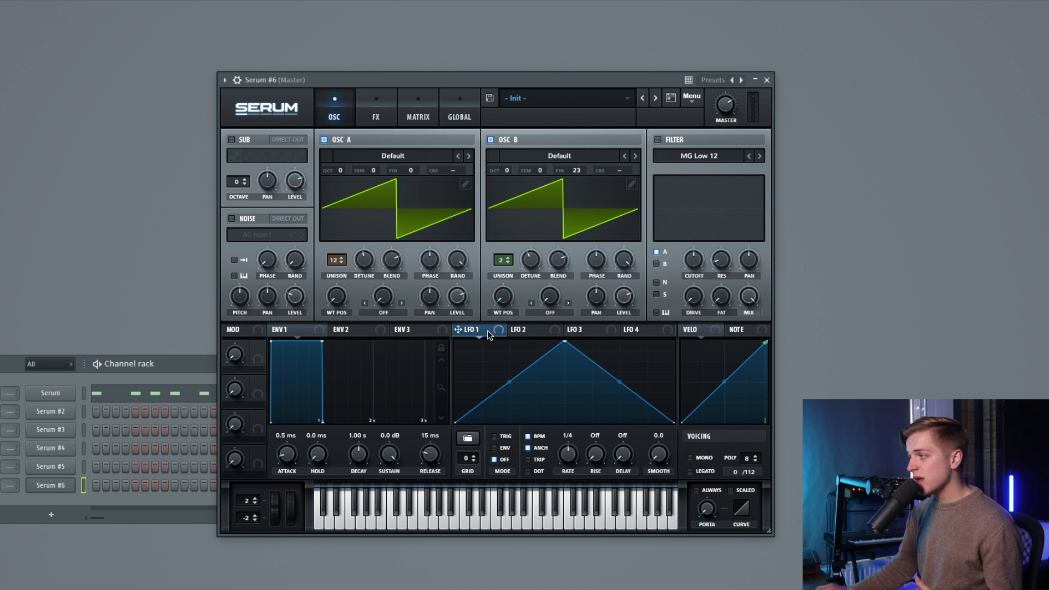
pyautogui.moveTo(487, 331); pyautogui.dragTo(591, 173)
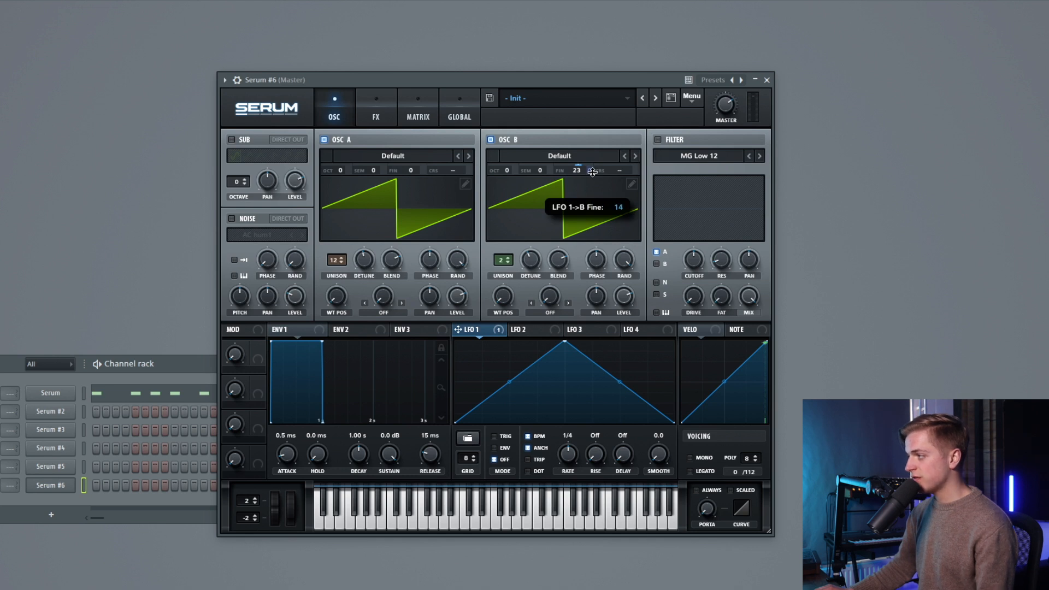
pyautogui.moveTo(592, 172); pyautogui.dragTo(593, 173)
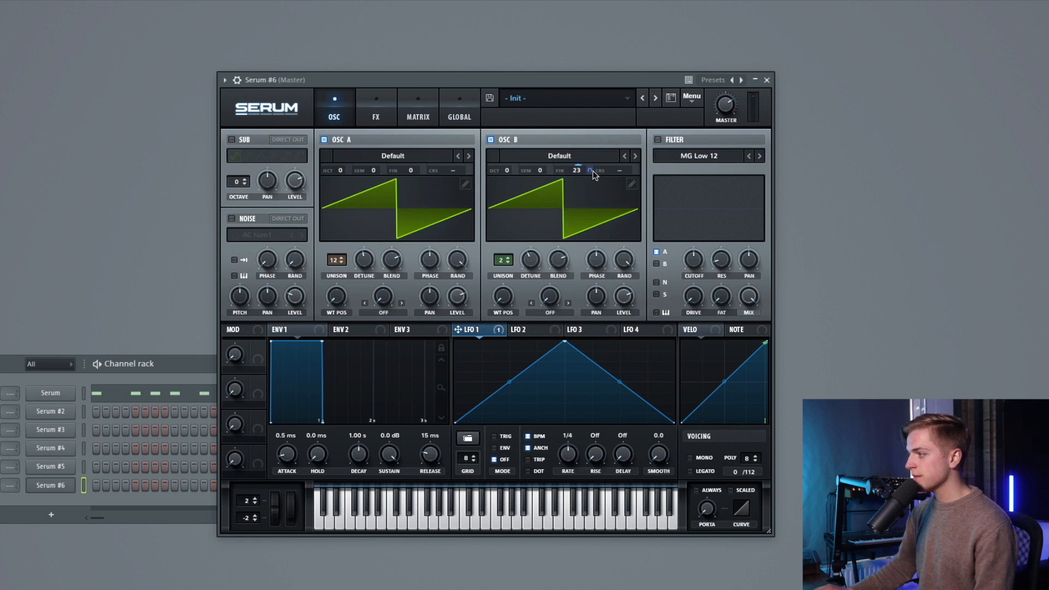
# - Turn off BPM sync for LFO 1 and slow its rate to 0.2 Hz
pyautogui.click(534, 439)
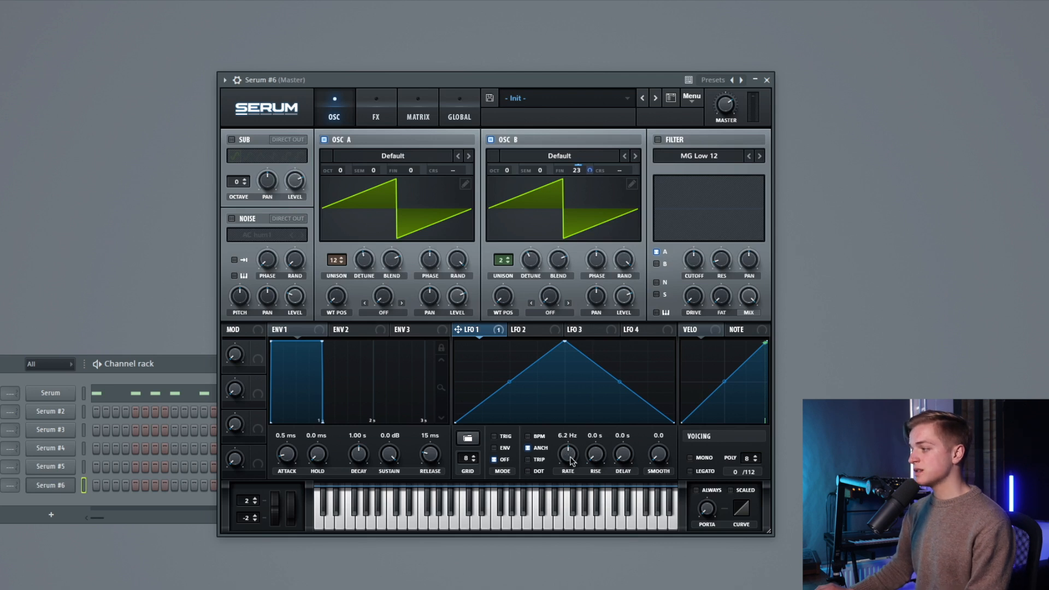
pyautogui.scroll(-3, 571, 463)
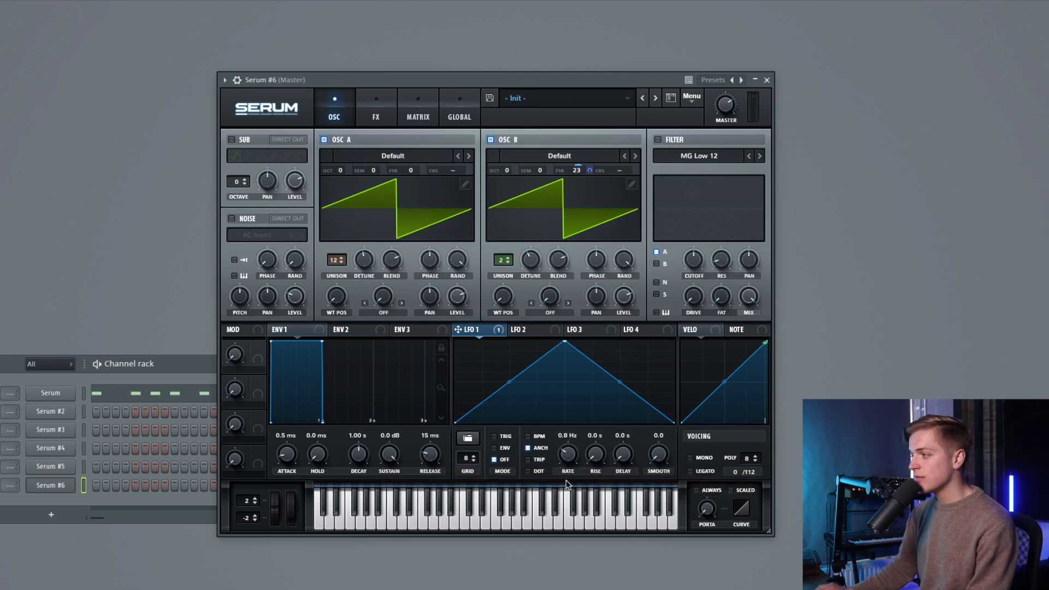
pyautogui.moveTo(566, 490); pyautogui.dragTo(565, 493)
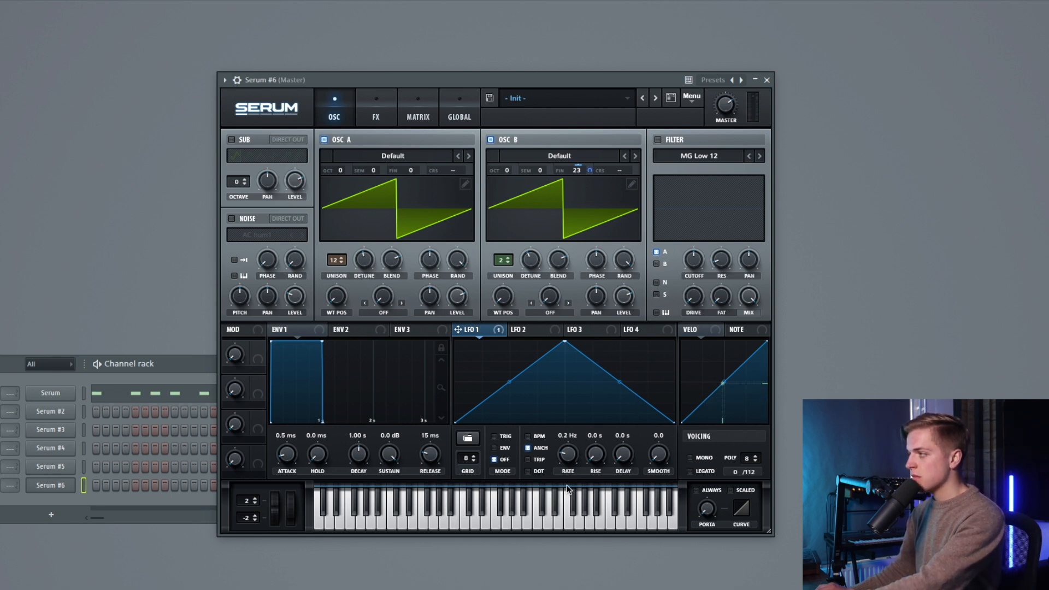
pyautogui.moveTo(588, 167)
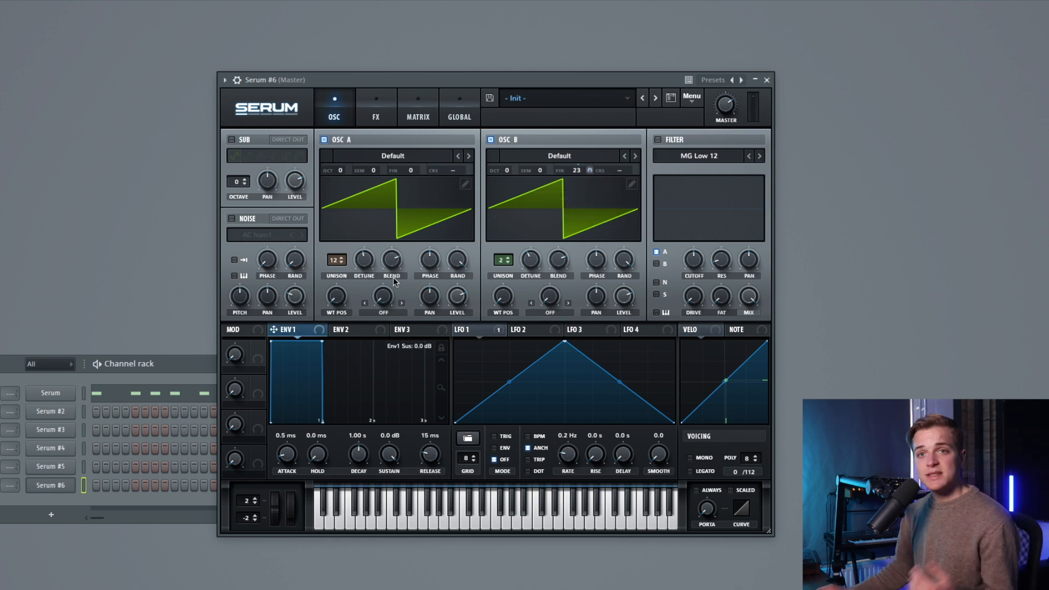
# - Shape Envelope 1 into a pluck with 553 ms decay, -17.9 dB sustain and 183 ms release
pyautogui.moveTo(397, 447); pyautogui.dragTo(359, 468)
pyautogui.moveTo(430, 455); pyautogui.dragTo(386, 498)
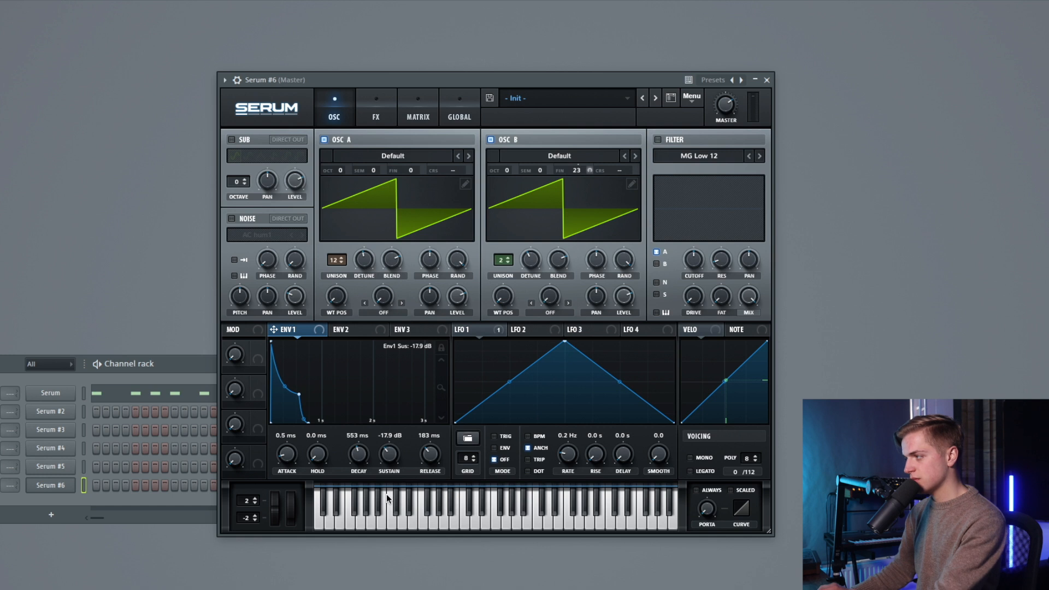
# - Enable an MG Low 18 filter with an 8 Hz cutoff modulated by Envelope 1, and route oscillator B through it
pyautogui.click(659, 139)
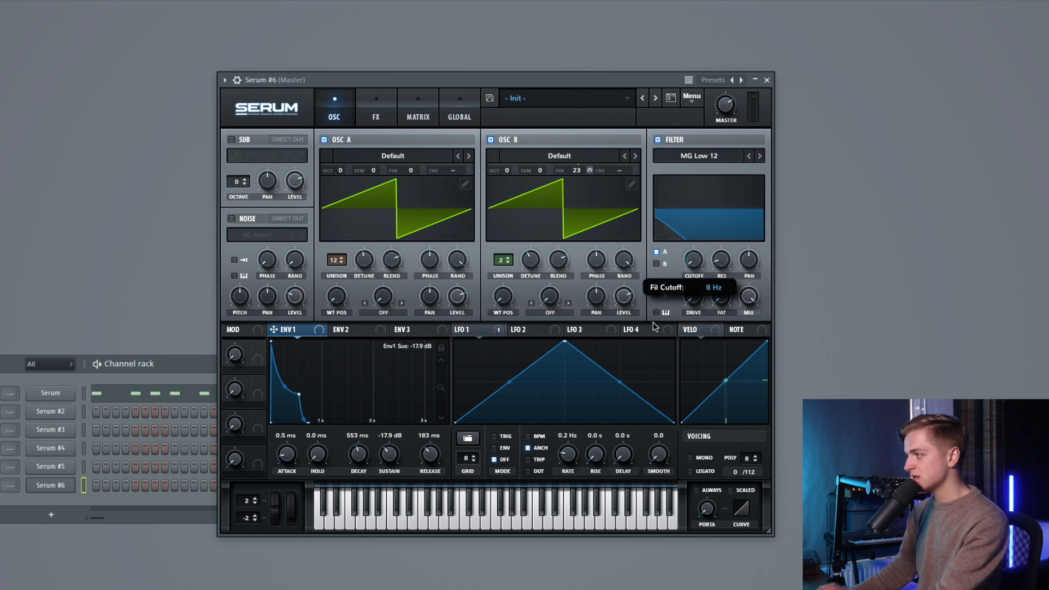
pyautogui.moveTo(273, 330); pyautogui.dragTo(691, 270)
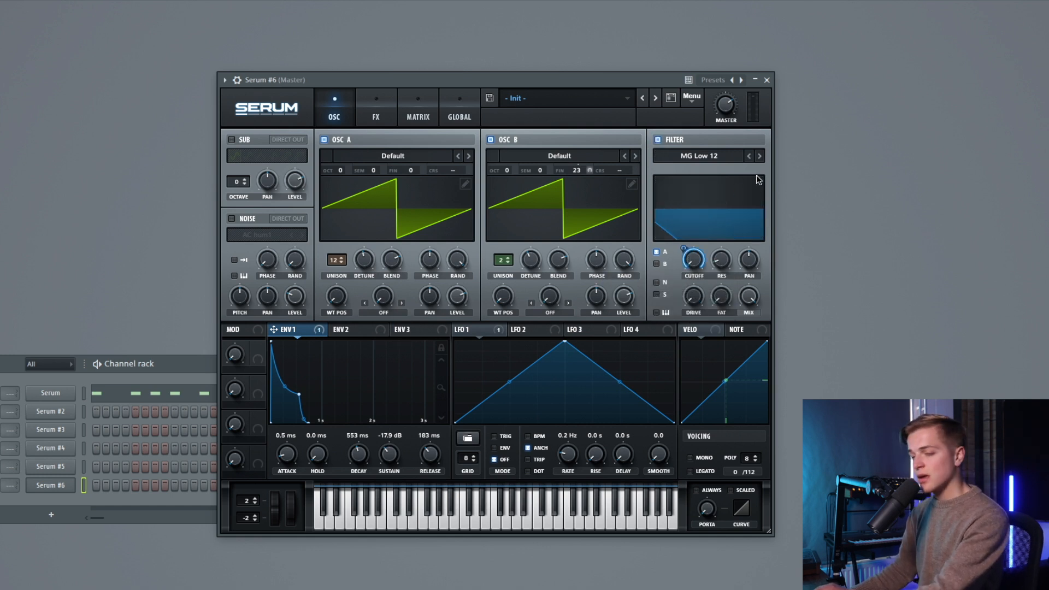
pyautogui.click(760, 156)
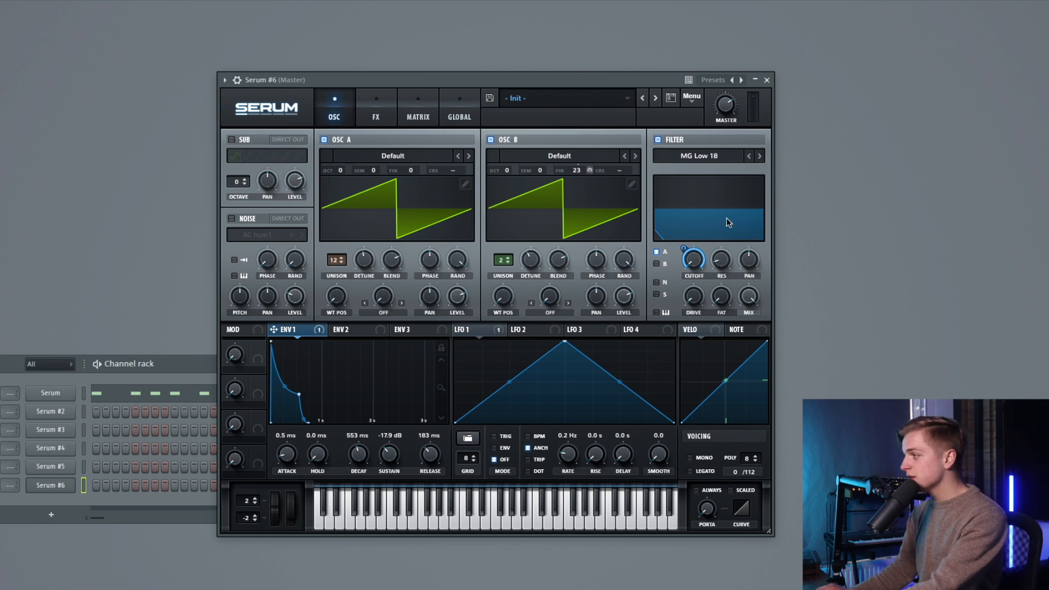
pyautogui.click(657, 264)
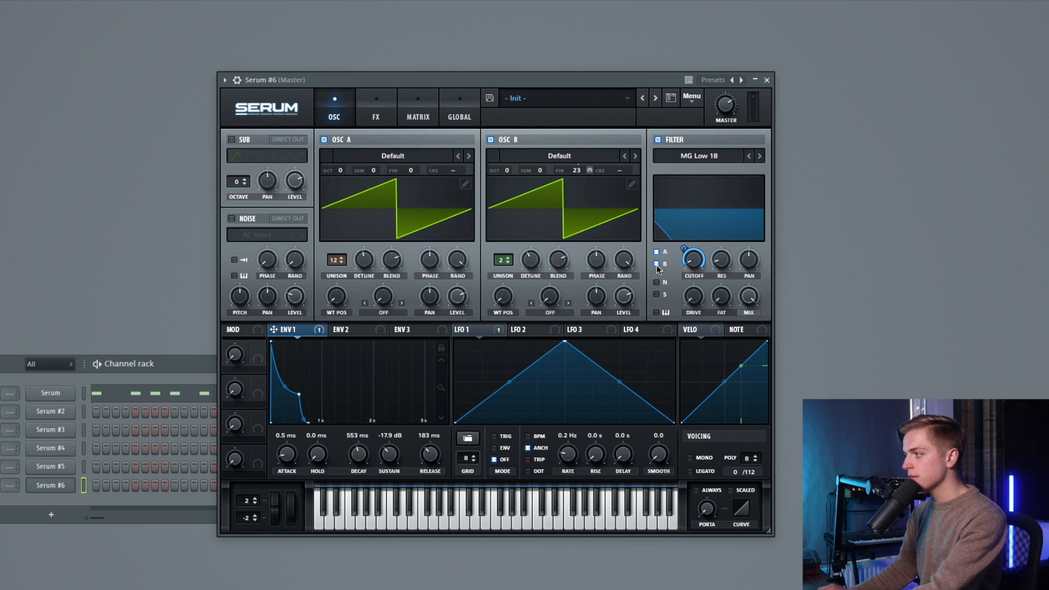
# - Paste the first Serum channel's note pattern into the Serum #6 channel and play it briefly
pyautogui.click(174, 377)
pyautogui.hotkey('ctrl', 'v')
pyautogui.press('space')
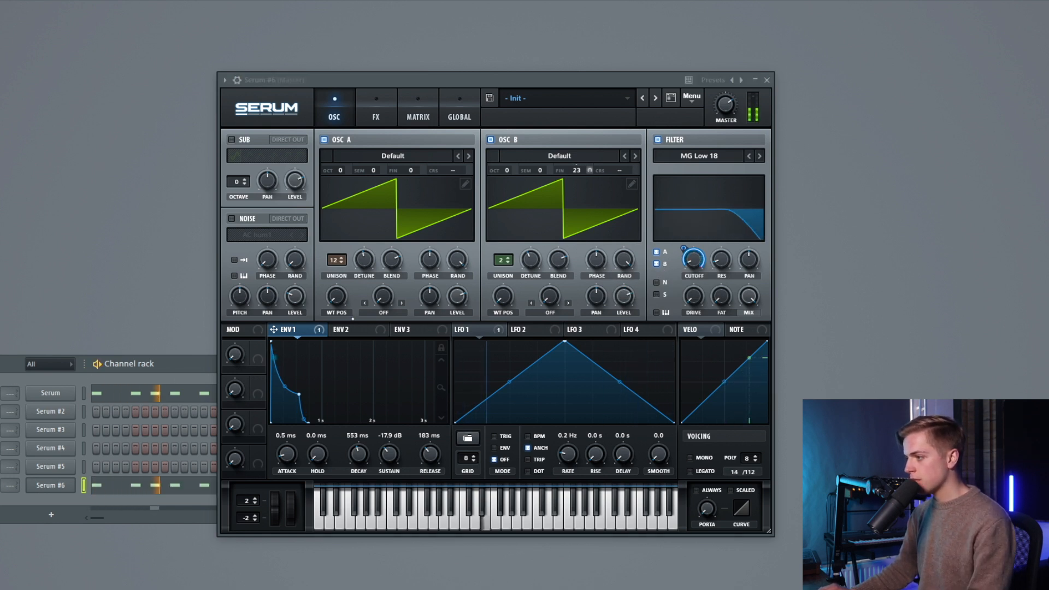
pyautogui.press('space')
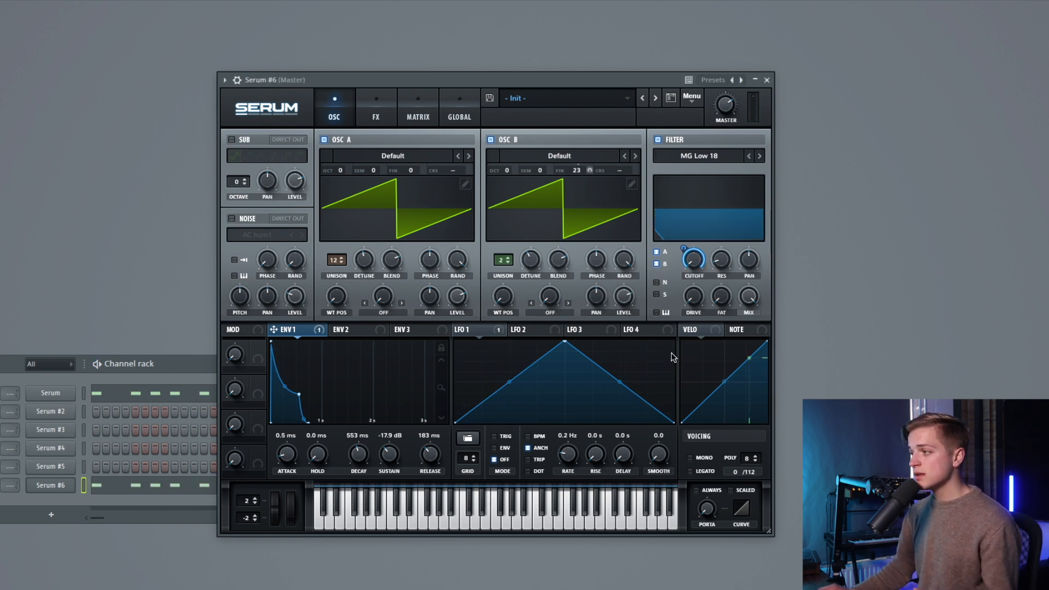
# - Raise the filter cutoff, reduce its Envelope 1 modulation to about 13, and add slight resonance during playback
pyautogui.moveTo(697, 263); pyautogui.dragTo(718, 199)
pyautogui.moveTo(685, 250); pyautogui.dragTo(677, 304)
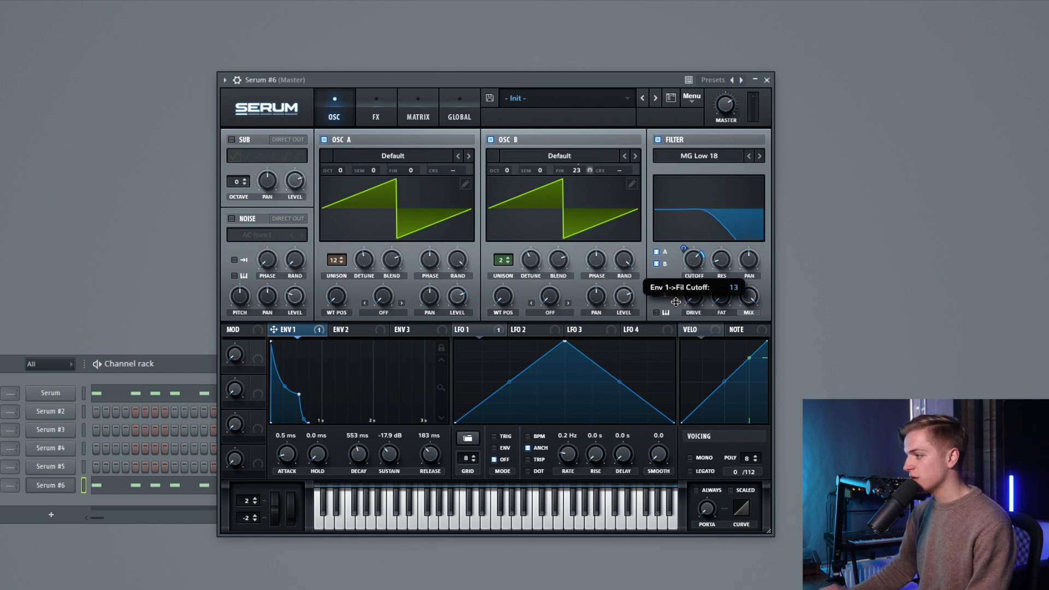
pyautogui.press('space')
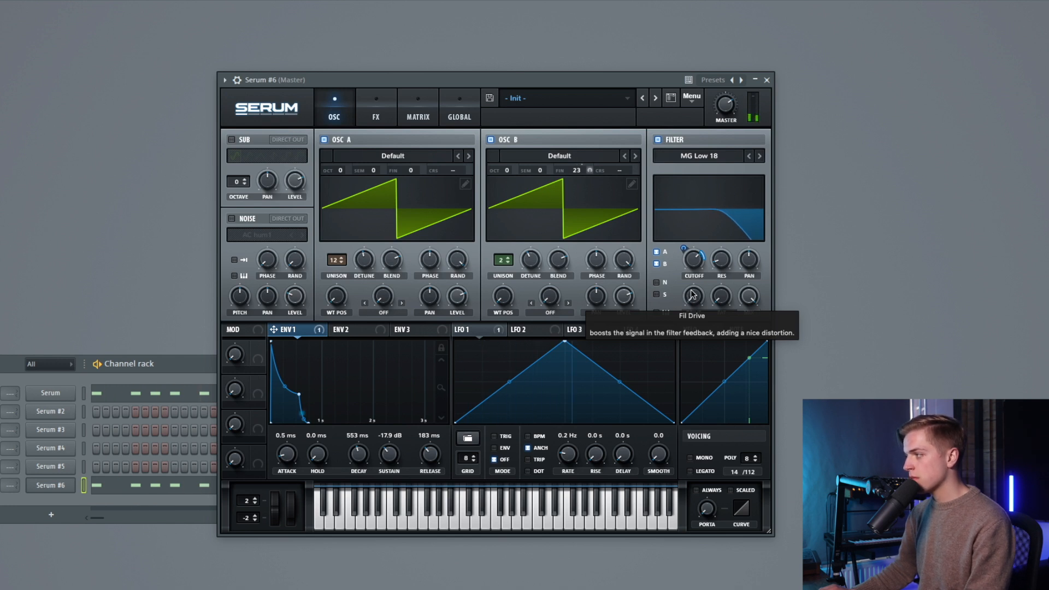
pyautogui.moveTo(724, 268); pyautogui.dragTo(728, 252)
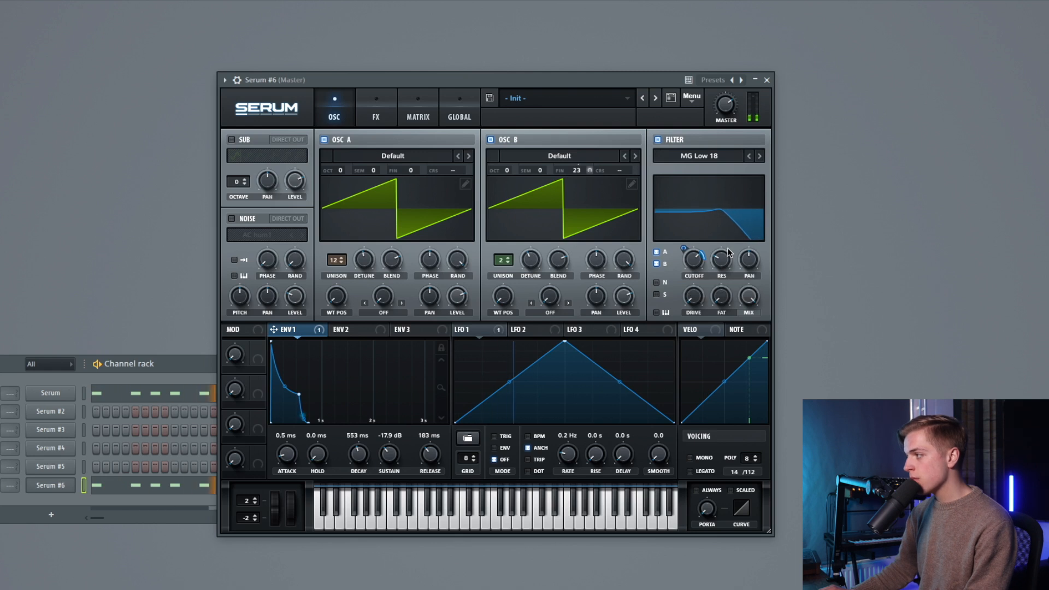
# - Try a stronger LFO 1 modulation of 41 on oscillator B's fine tuning, and reduce it again
pyautogui.click(506, 334)
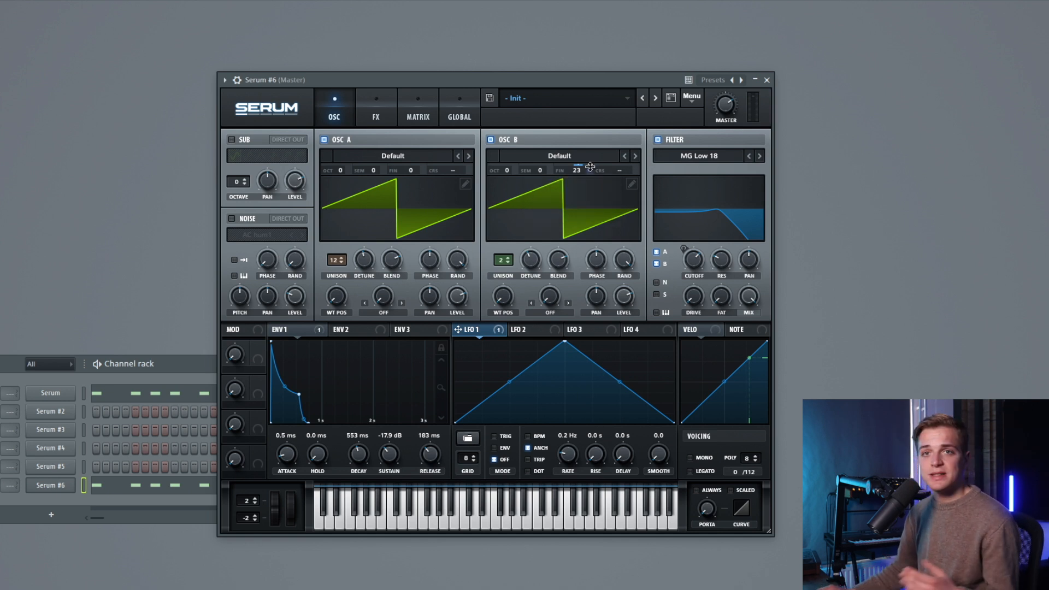
pyautogui.moveTo(590, 167); pyautogui.dragTo(591, 153)
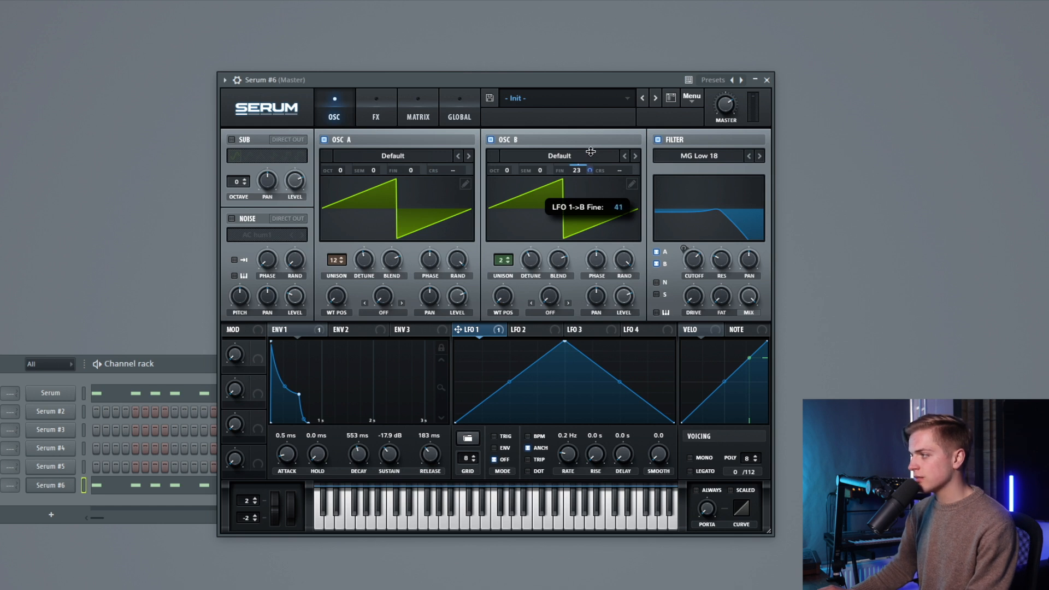
pyautogui.moveTo(591, 152); pyautogui.dragTo(591, 153)
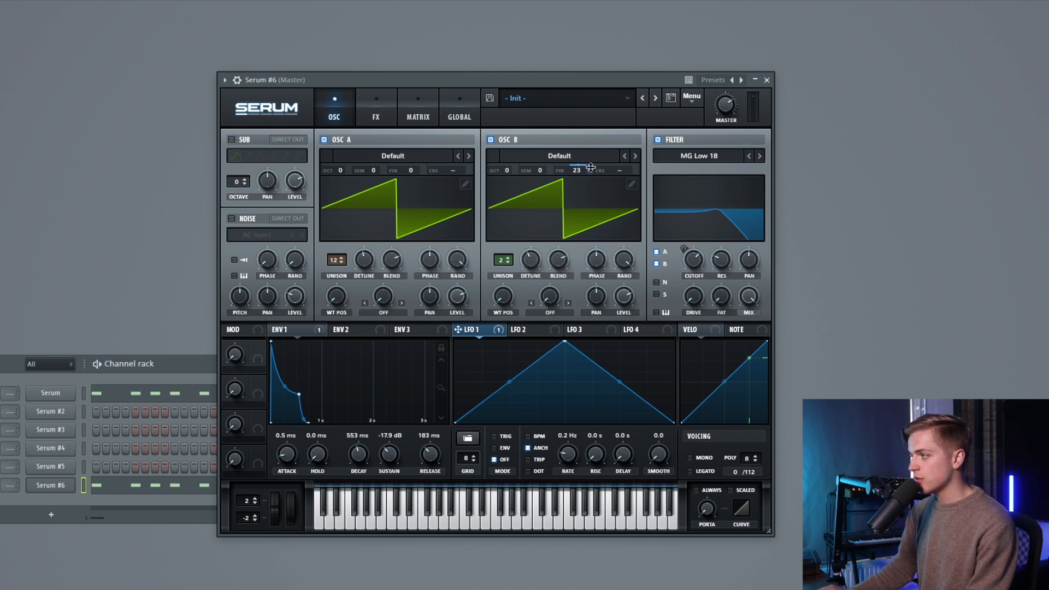
pyautogui.moveTo(590, 169); pyautogui.dragTo(589, 191)
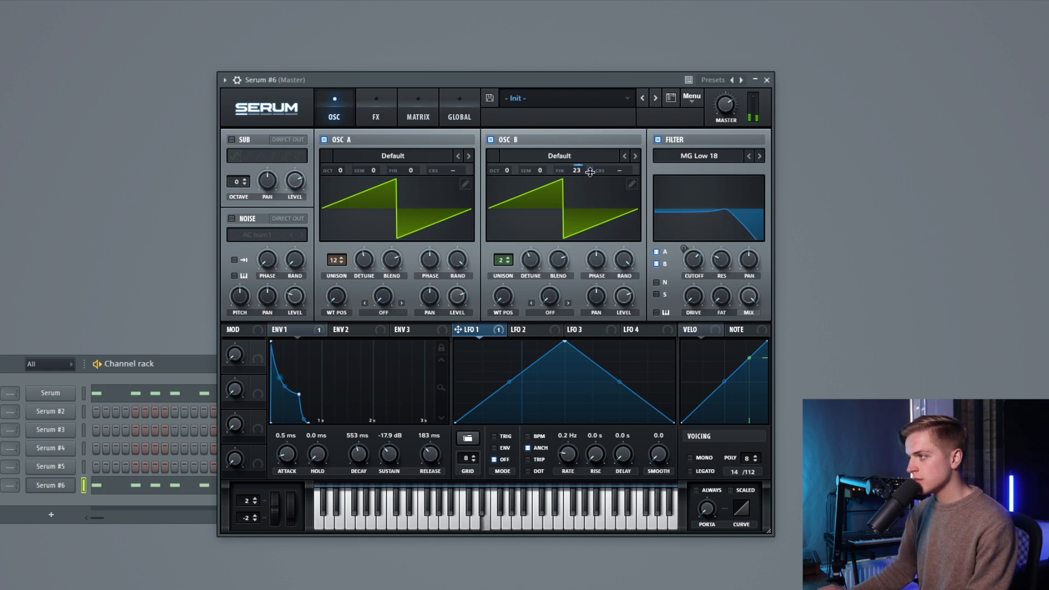
# - Enable the sub oscillator with a saw waveform at octave -1 and route it through the filter
pyautogui.click(244, 141)
pyautogui.click(273, 155)
pyautogui.click(246, 185)
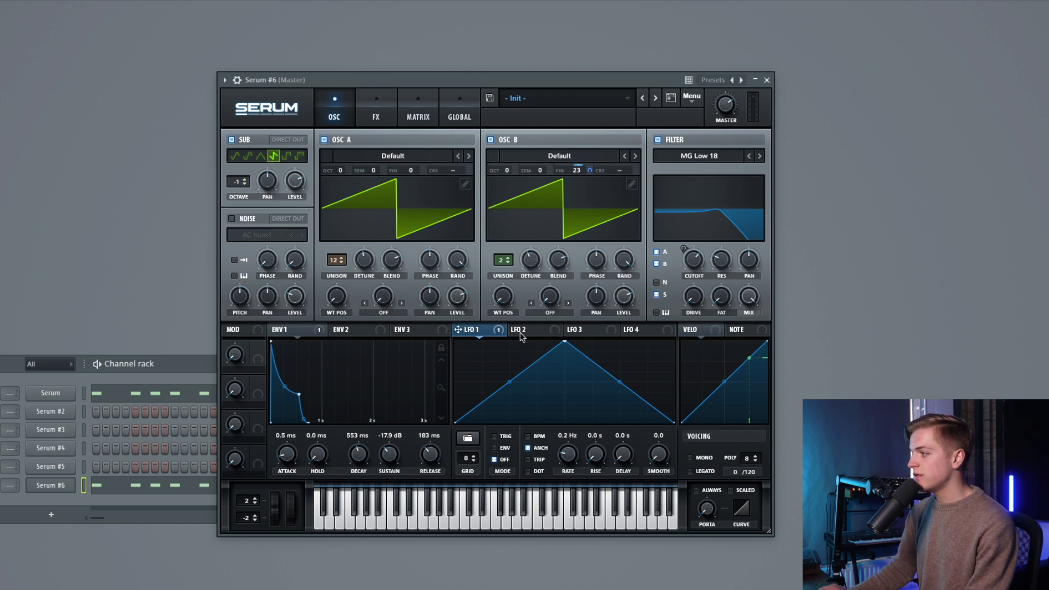
# - Audition the pattern and lower the sub oscillator's level to 34%
pyautogui.click(171, 512)
pyautogui.press('space')
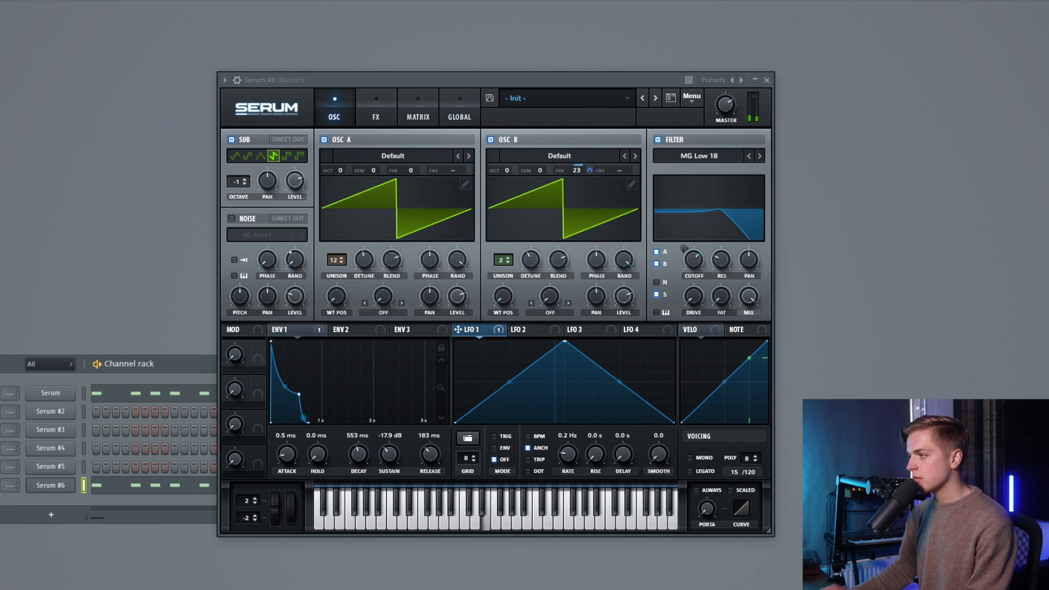
pyautogui.press('space')
pyautogui.click(295, 188)
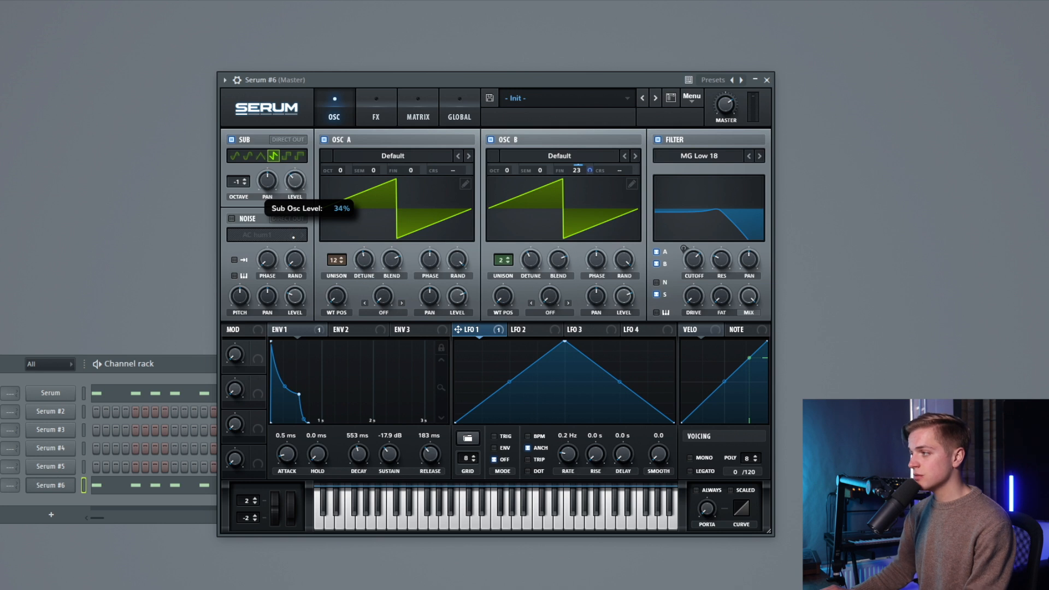
pyautogui.press('space')
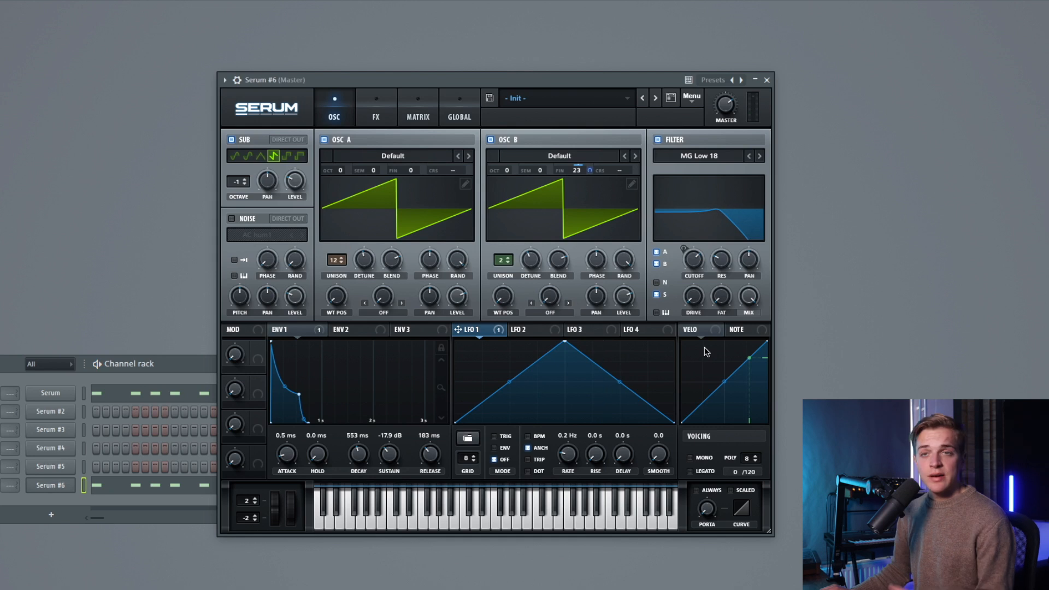
# - Bend the velocity curve downward and assign velocity as a modulator of the filter cutoff
pyautogui.moveTo(724, 381); pyautogui.dragTo(724, 393)
pyautogui.moveTo(684, 330); pyautogui.dragTo(694, 260)
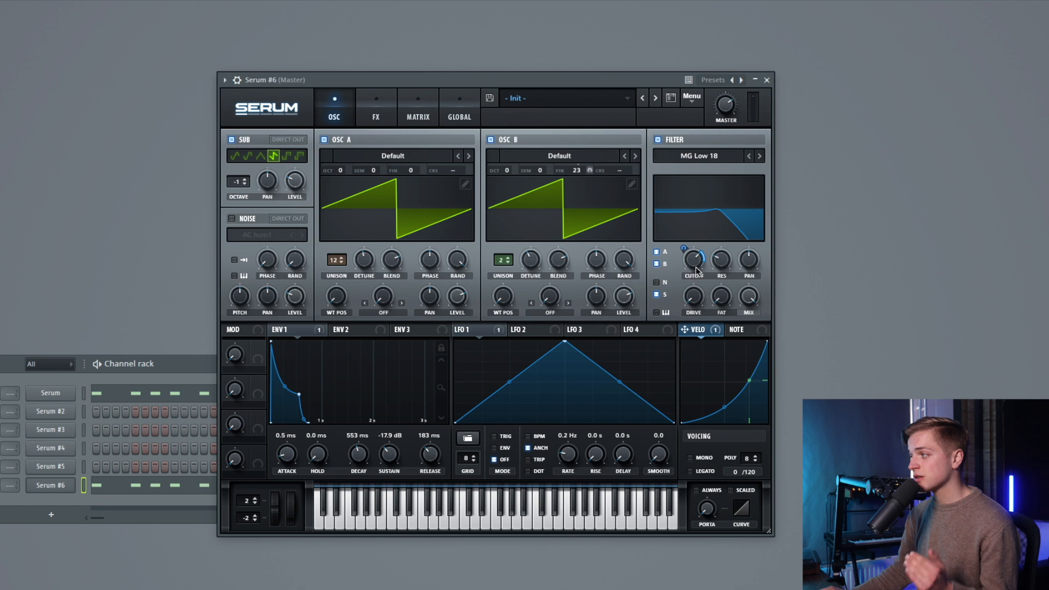
pyautogui.moveTo(695, 272)
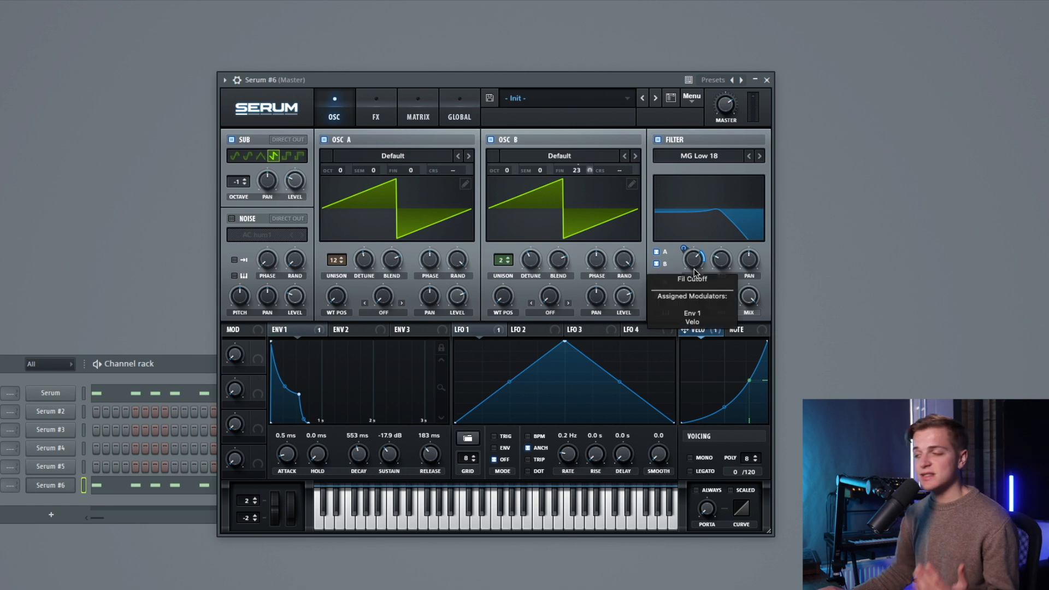
# - Play the pattern and readjust the filter cutoff to suit the velocity modulation
pyautogui.click(177, 485)
pyautogui.press('space')
pyautogui.moveTo(693, 261)
pyautogui.mouseDown()
pyautogui.moveTo(691, 275)
pyautogui.moveTo(684, 244)
pyautogui.moveTo(691, 253)
pyautogui.mouseUp()
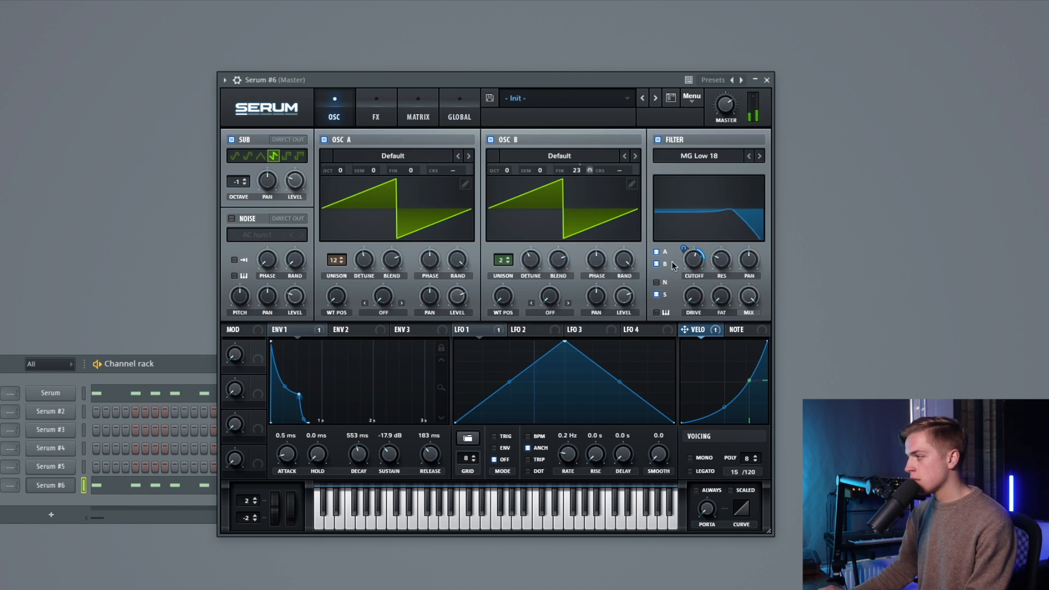
# - Raise the filter drive slightly and replay the pattern to judge the warmer tone
pyautogui.moveTo(724, 270)
pyautogui.scroll(-1, 724, 269)
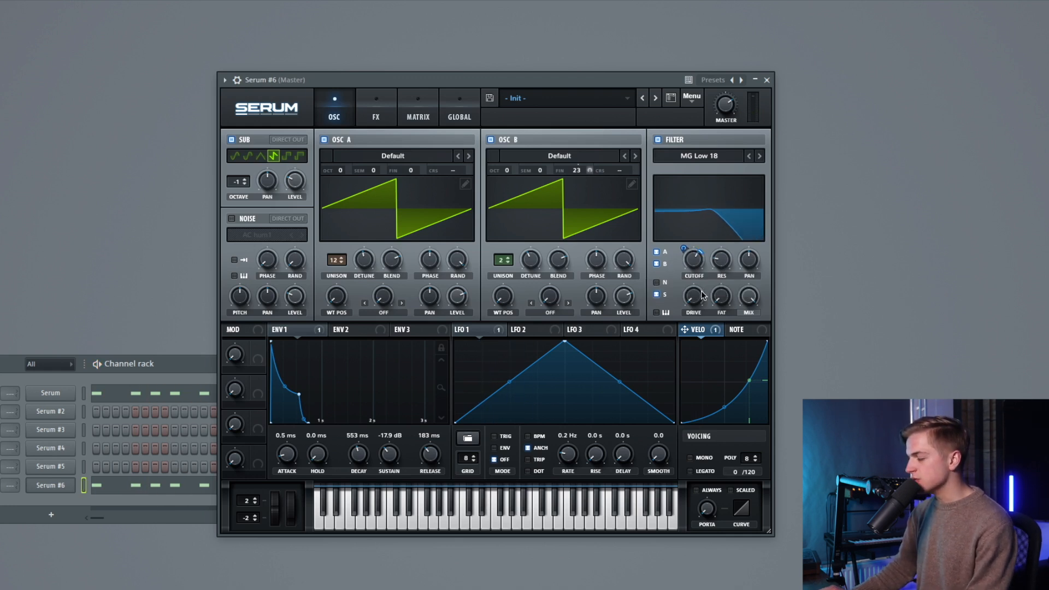
pyautogui.moveTo(696, 298); pyautogui.dragTo(699, 279)
pyautogui.press('space')
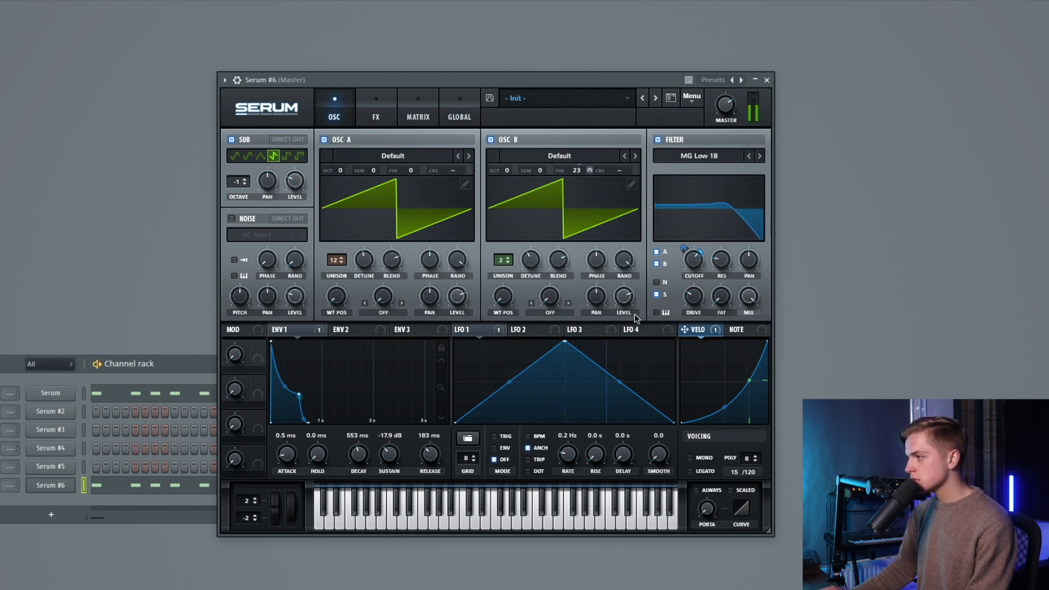
pyautogui.moveTo(694, 268)
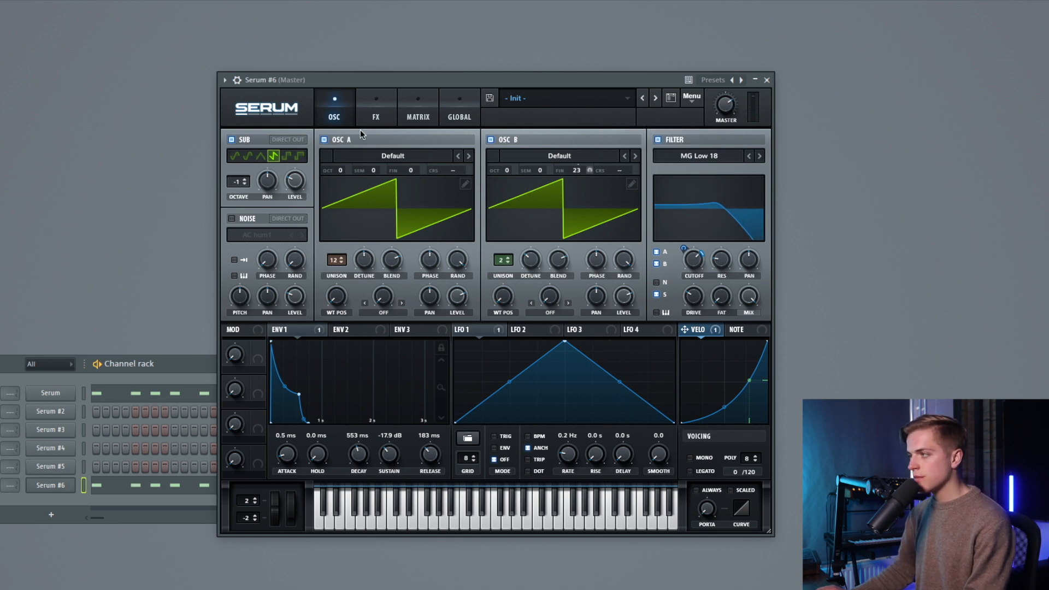
# - Enable the chorus and delay effects, and shape the delay's filter to frequency 960 with a width of 2.3
pyautogui.click(375, 109)
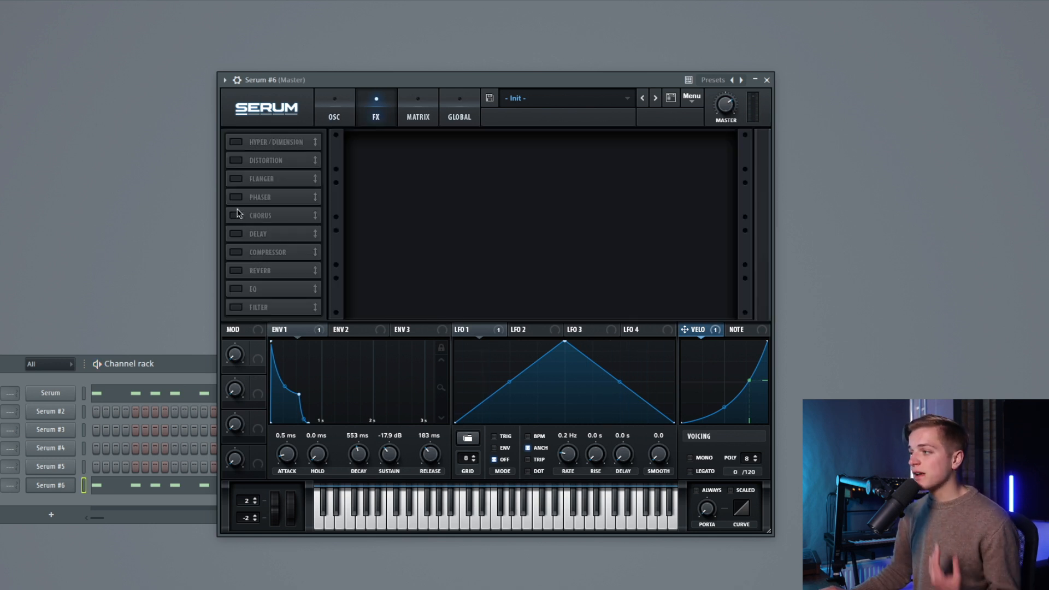
pyautogui.click(236, 215)
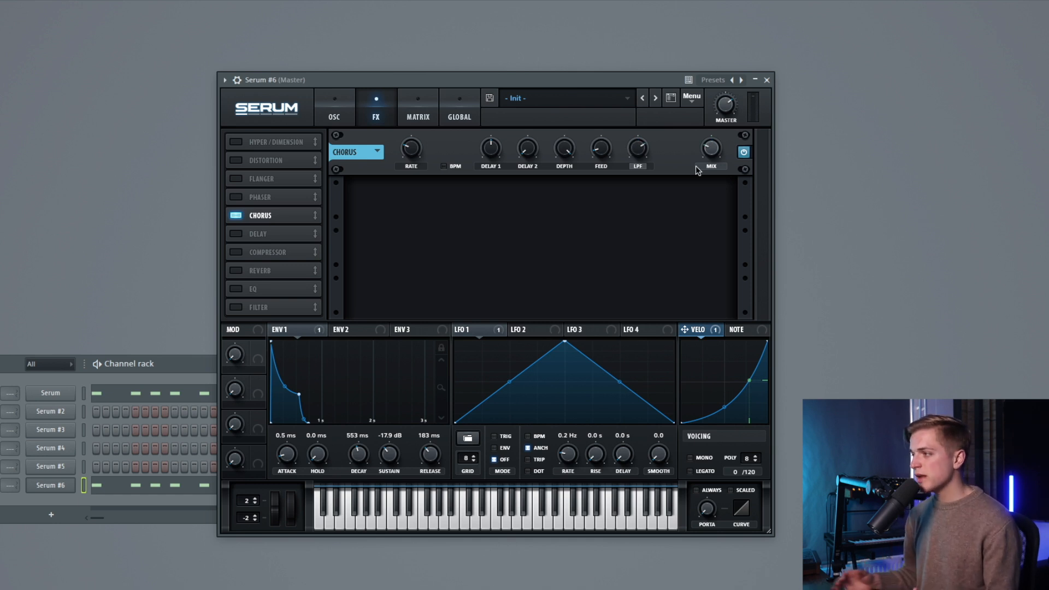
pyautogui.click(236, 234)
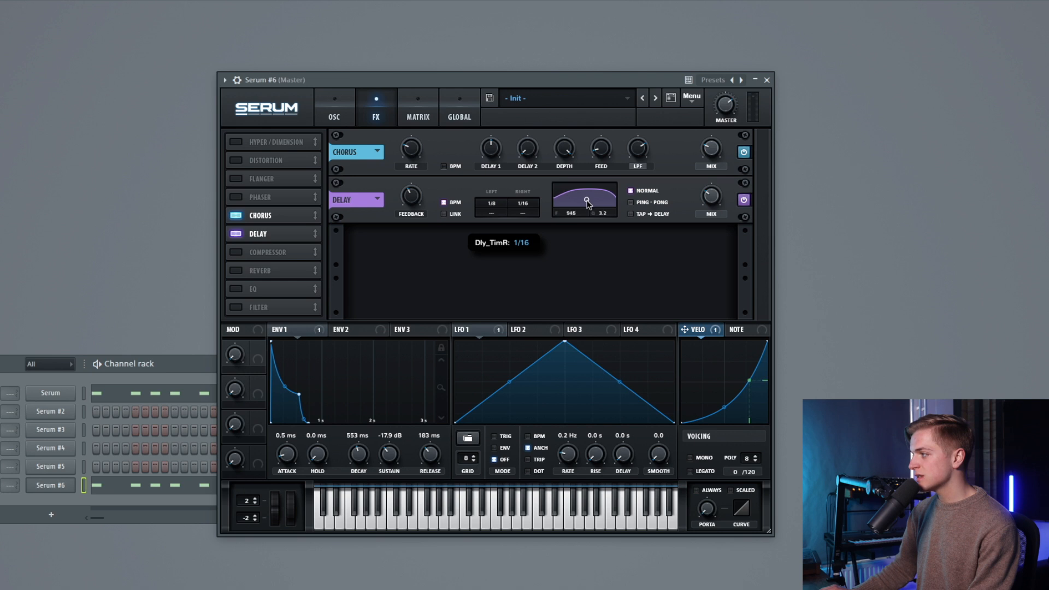
pyautogui.moveTo(587, 203); pyautogui.dragTo(588, 206)
# - Add a hall reverb with 25% size and a shorter decay, adjust its mix, and set the delay mix to 21%
pyautogui.click(240, 270)
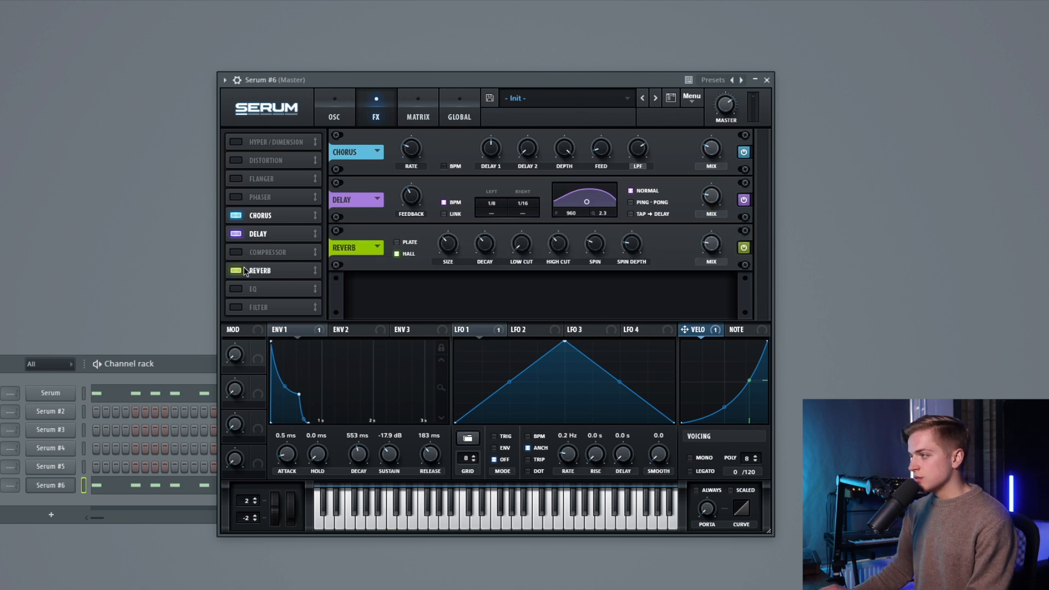
pyautogui.moveTo(481, 246); pyautogui.dragTo(479, 266)
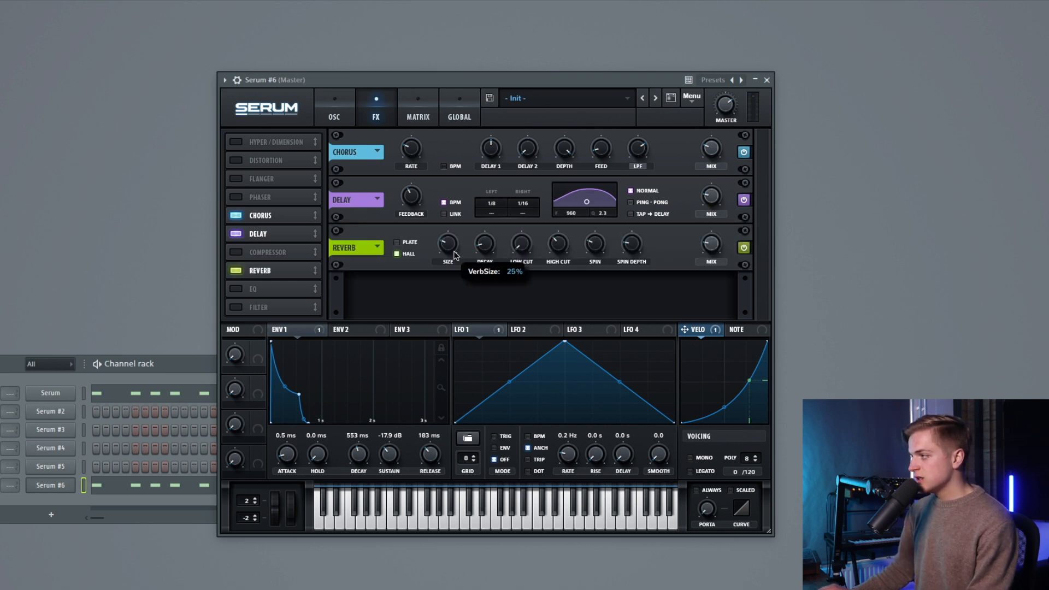
pyautogui.moveTo(719, 238); pyautogui.dragTo(719, 241)
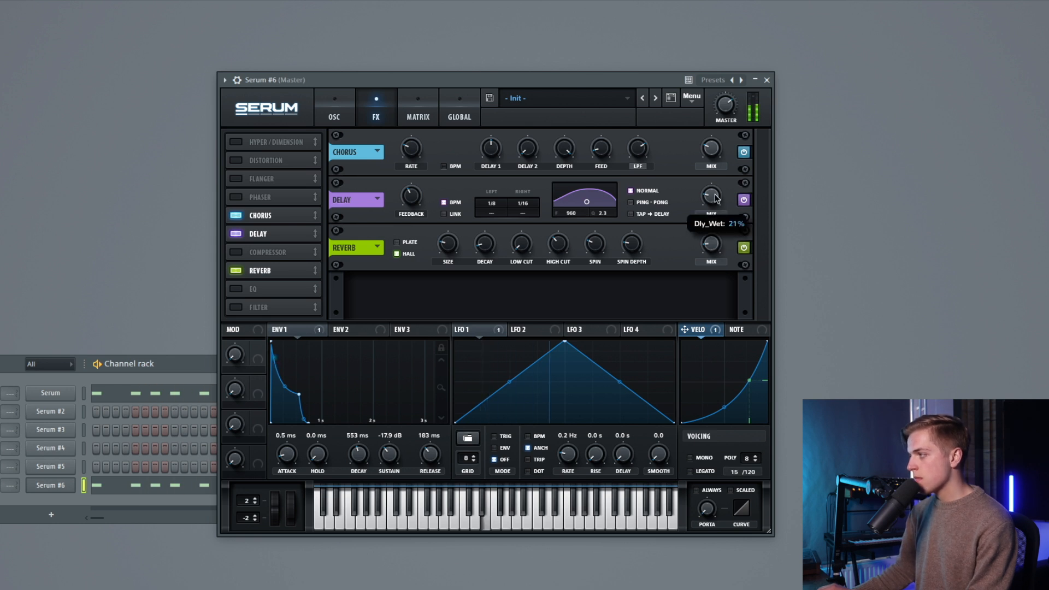
# - Assign LFO 1 to oscillator A's fine tuning with an amount of about 14 and play the pattern
pyautogui.moveTo(458, 330); pyautogui.dragTo(424, 182)
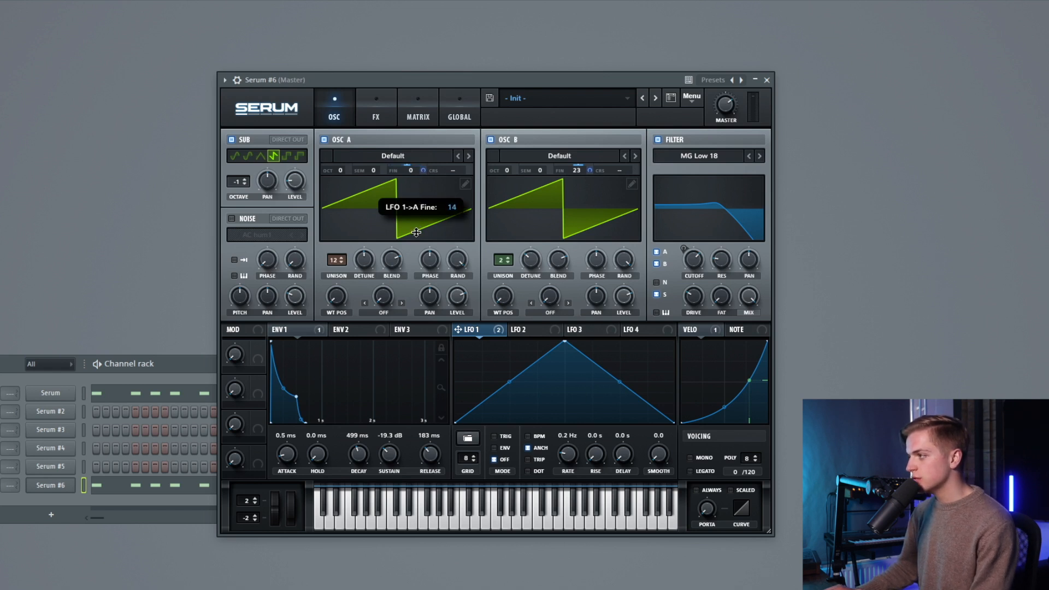
pyautogui.moveTo(416, 232); pyautogui.dragTo(416, 237)
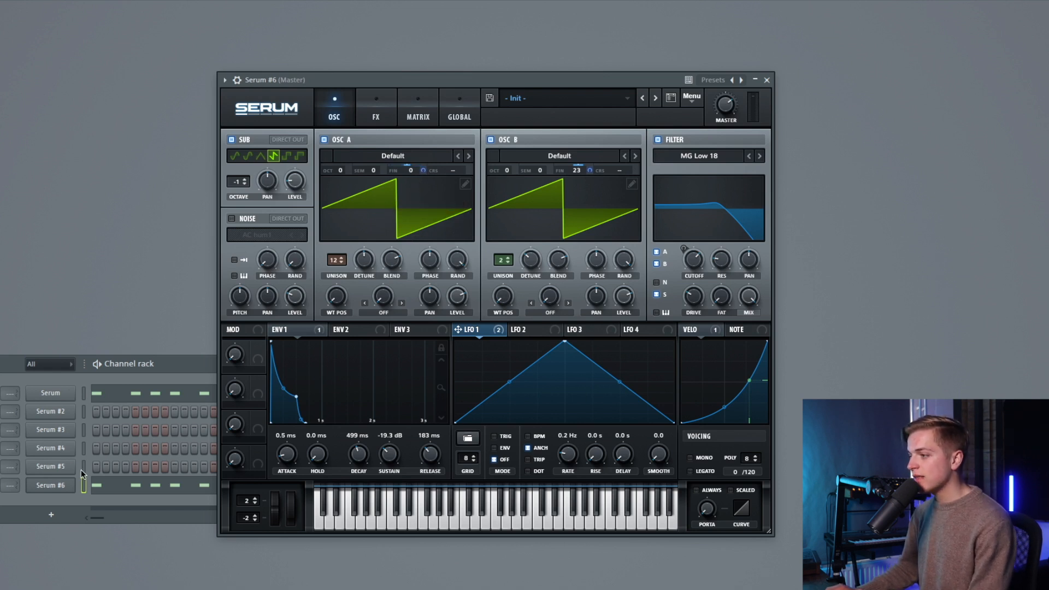
pyautogui.press('space')
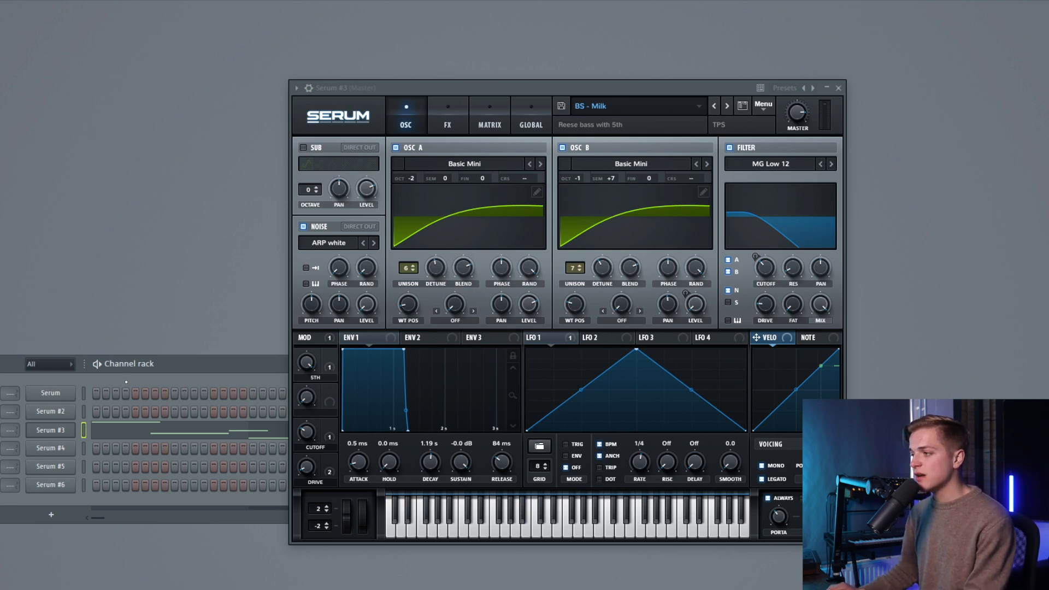
# - Audition the BS - Milk reference bass and load the Basic Mini wavetable into both oscillators of the Init patch
pyautogui.press('space')
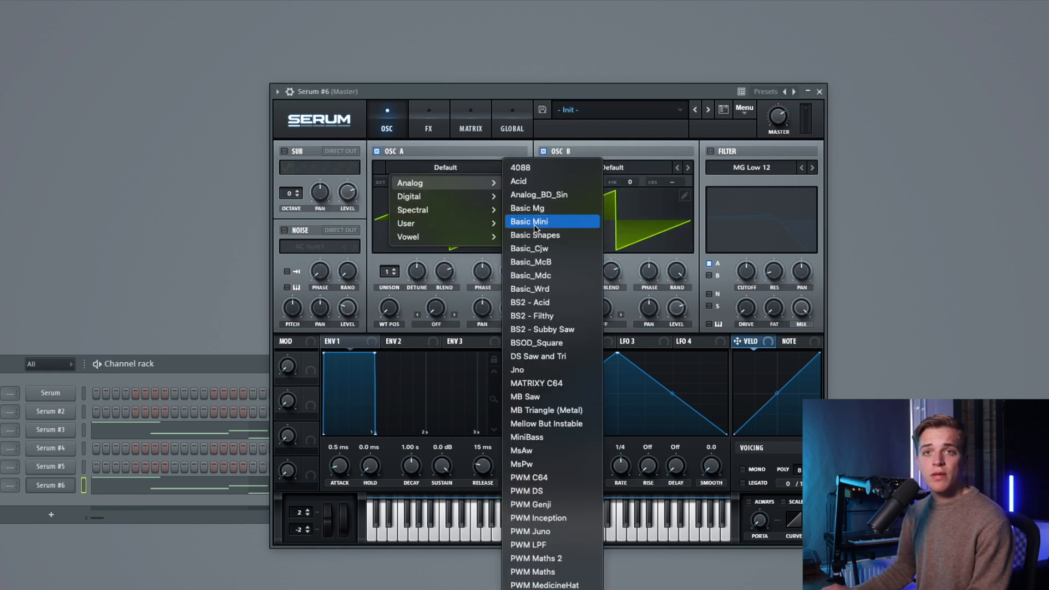
pyautogui.click(535, 228)
pyautogui.click(601, 168)
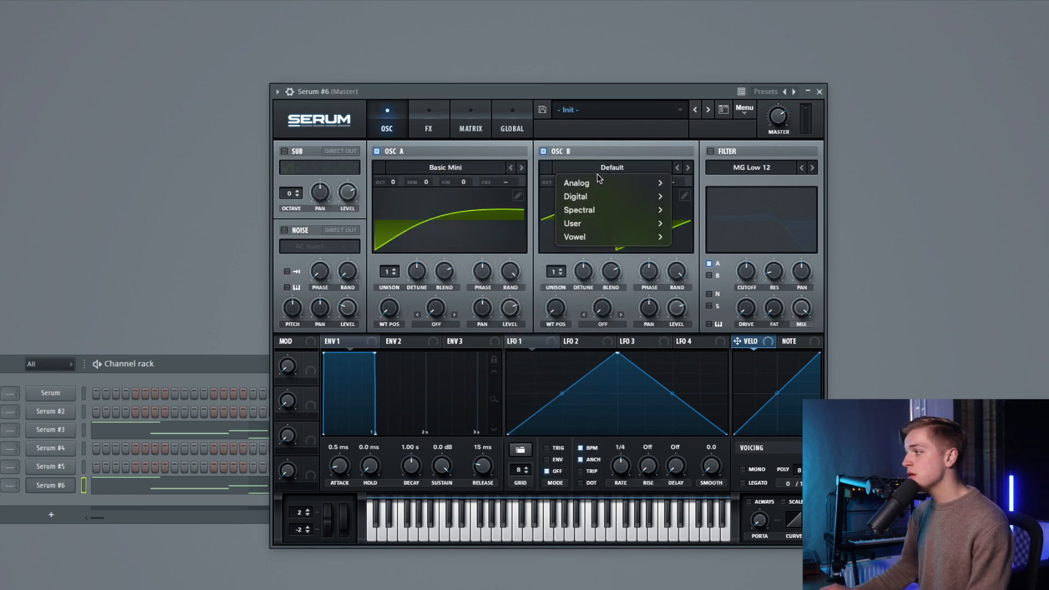
pyautogui.moveTo(612, 183)
pyautogui.click(685, 222)
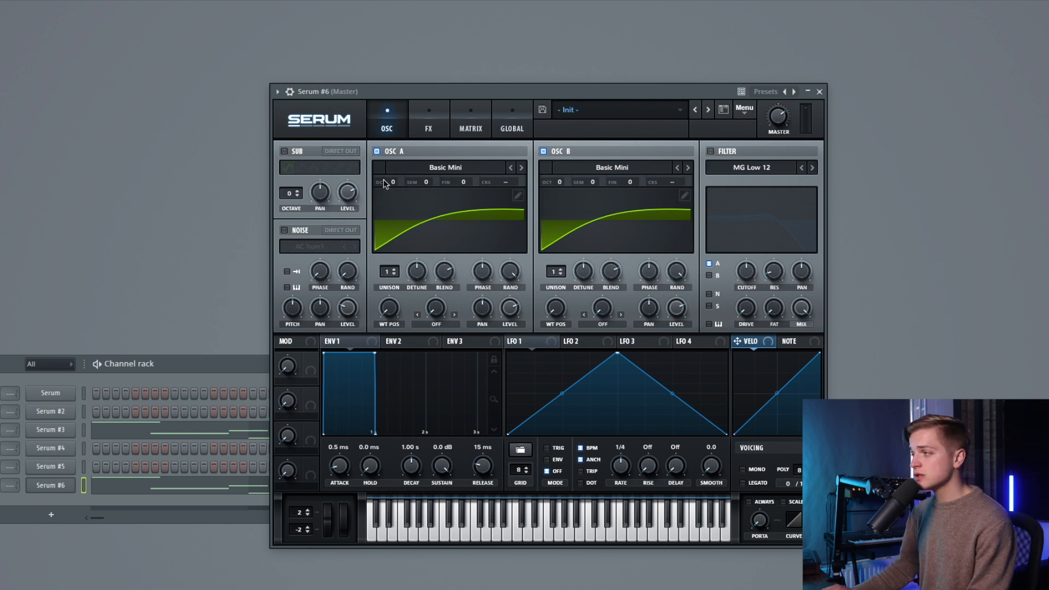
# - Set oscillator A to octave -2 with 6 unison voices, and oscillator B to octave -1, +7 semitones and 7 voices
pyautogui.moveTo(384, 188); pyautogui.dragTo(391, 207)
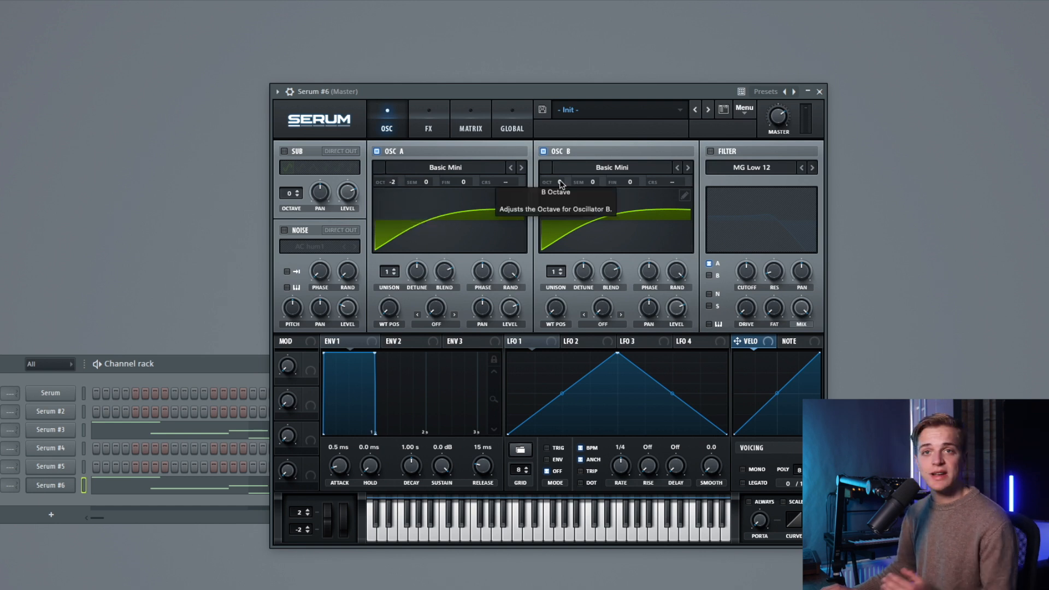
pyautogui.moveTo(559, 180); pyautogui.dragTo(599, 180)
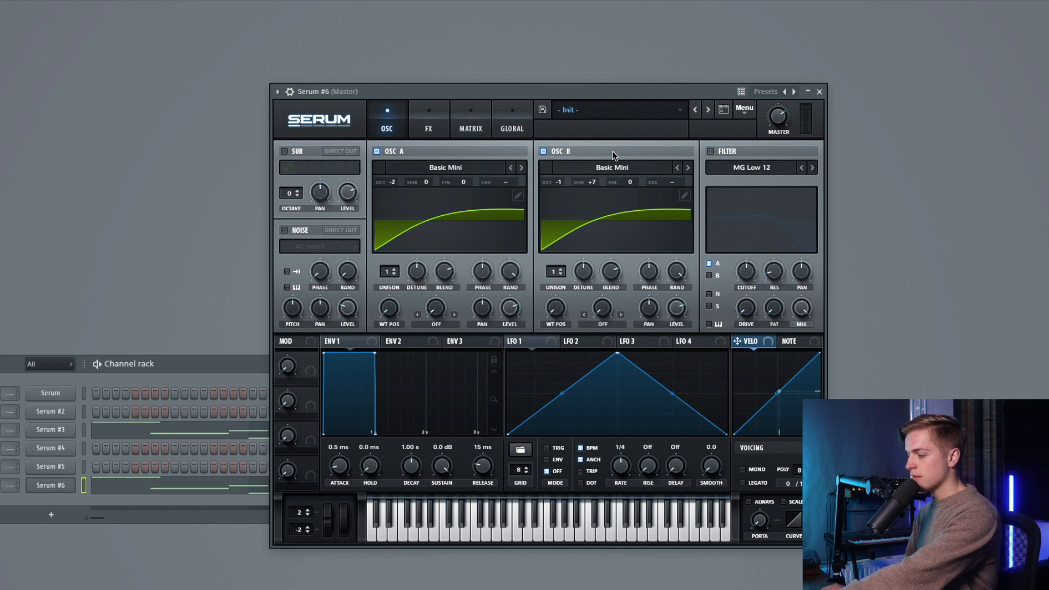
pyautogui.moveTo(412, 267); pyautogui.dragTo(412, 276)
pyautogui.moveTo(575, 265); pyautogui.dragTo(574, 273)
pyautogui.moveTo(390, 272); pyautogui.dragTo(412, 244)
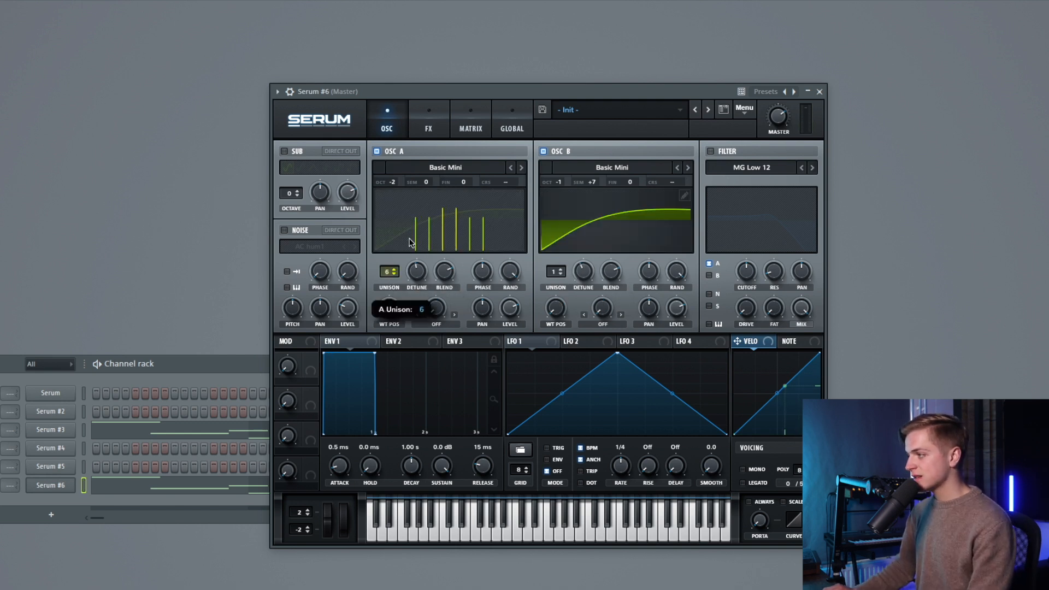
pyautogui.moveTo(553, 271); pyautogui.dragTo(575, 224)
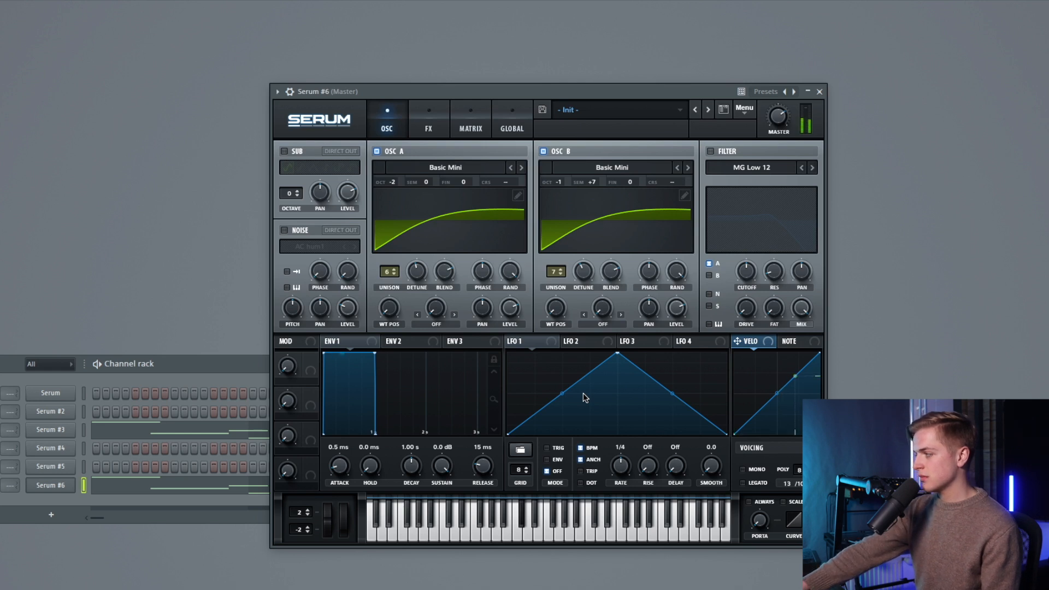
# - Enable the noise oscillator with the ARP white sample and raise the Env 1 release to 62 ms
pyautogui.click(299, 246)
pyautogui.moveTo(306, 262)
pyautogui.click(445, 316)
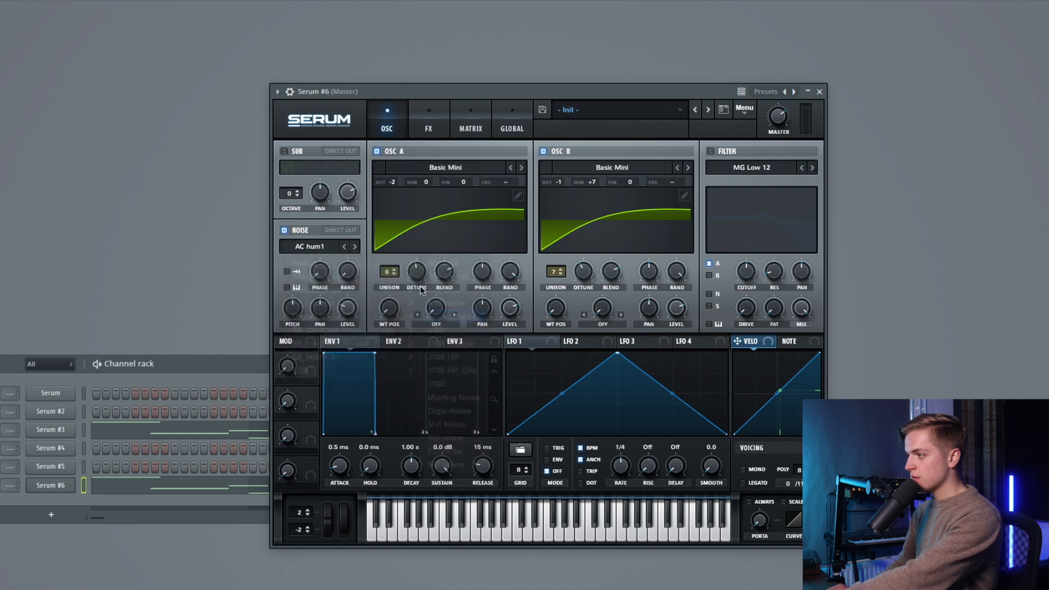
pyautogui.click(345, 247)
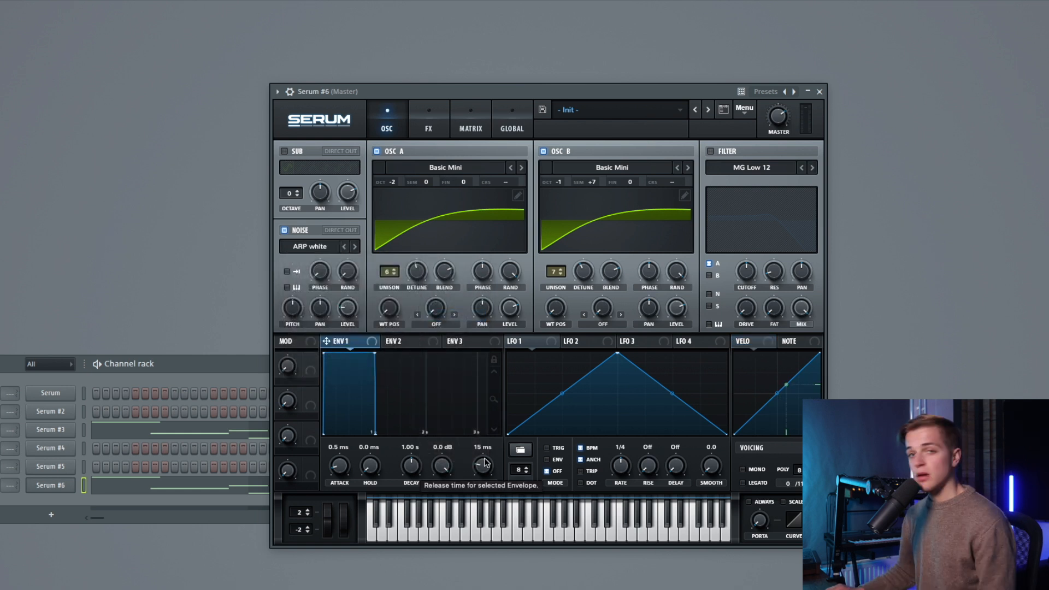
pyautogui.moveTo(488, 465); pyautogui.dragTo(489, 459)
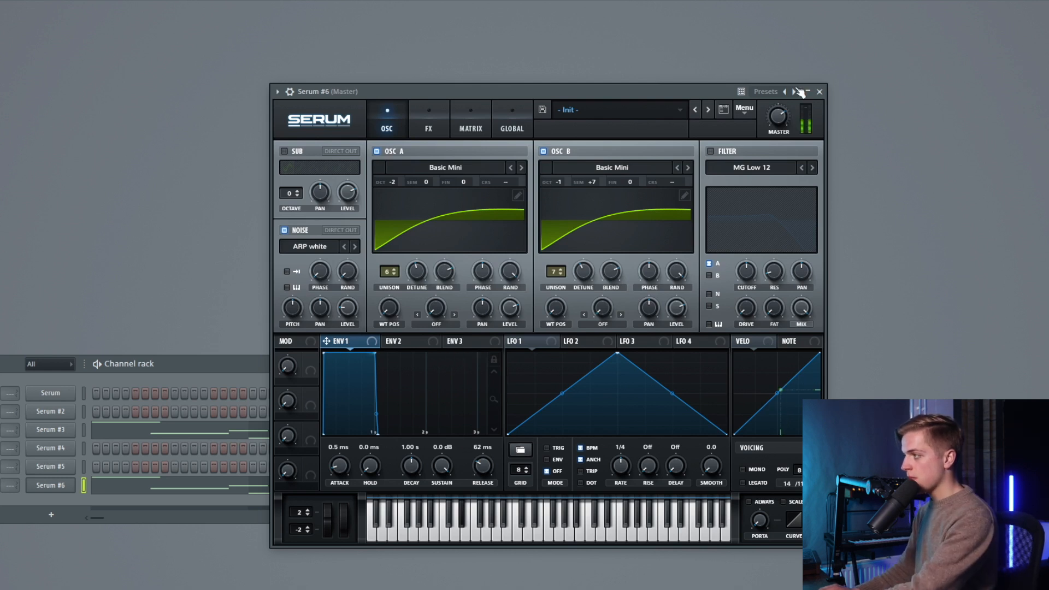
# - Route oscillator B and the noise through the MG Low 12 filter and modulate its cutoff with LFO 1
pyautogui.click(709, 275)
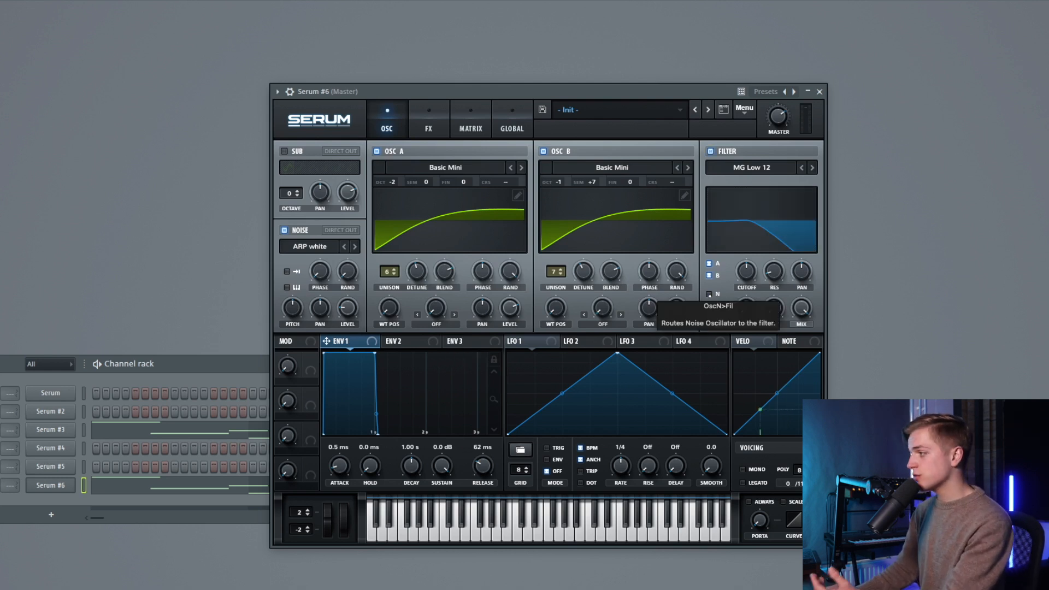
pyautogui.click(709, 294)
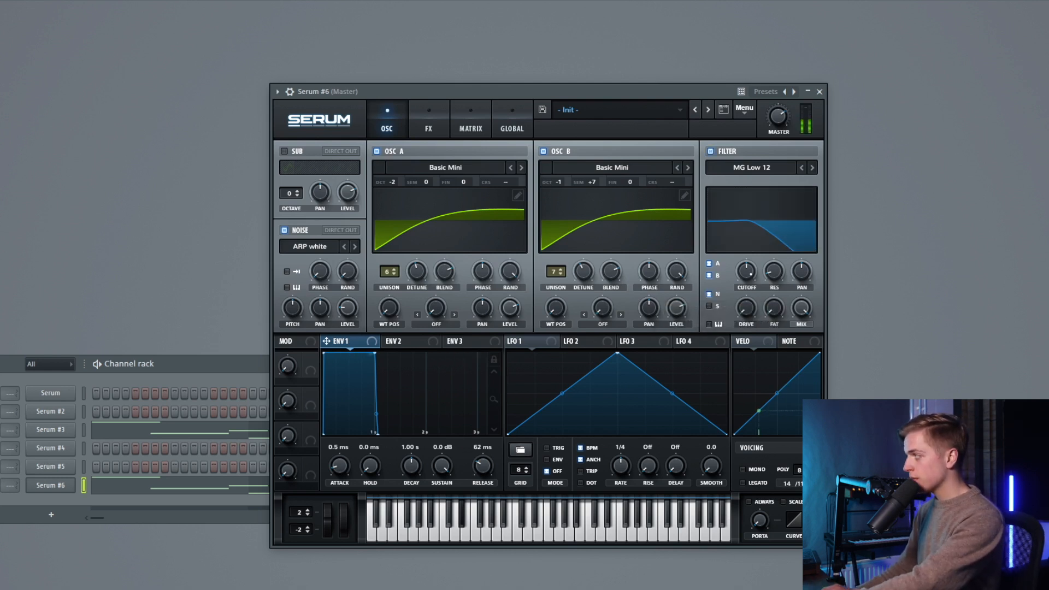
pyautogui.click(541, 343)
pyautogui.moveTo(537, 346); pyautogui.dragTo(741, 267)
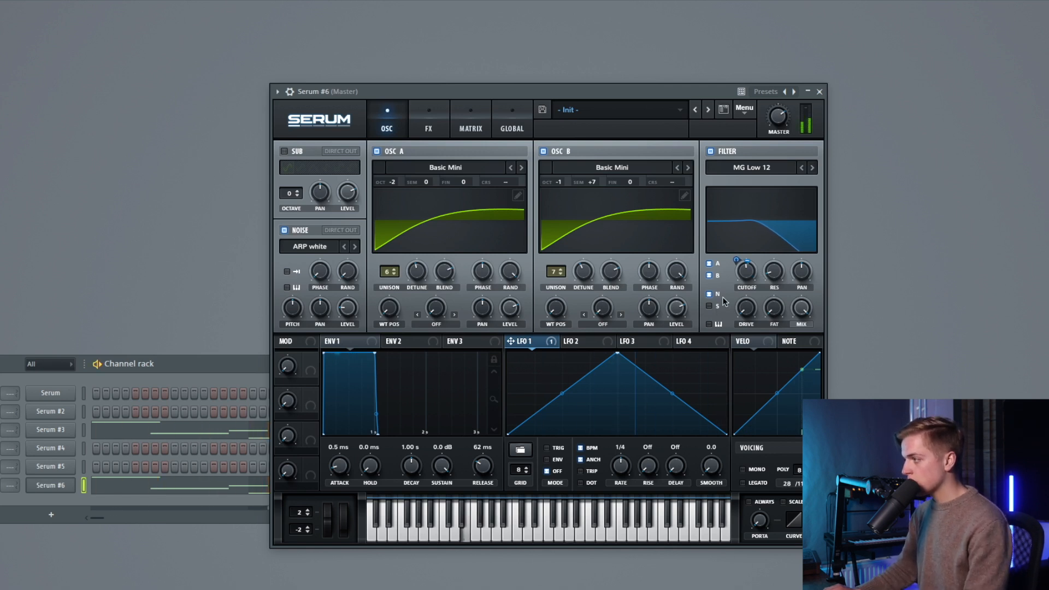
pyautogui.press('space')
# - Turn on mono and legato voicing with a portamento time of about 31 ms and play the pattern
pyautogui.click(755, 470)
pyautogui.moveTo(764, 518)
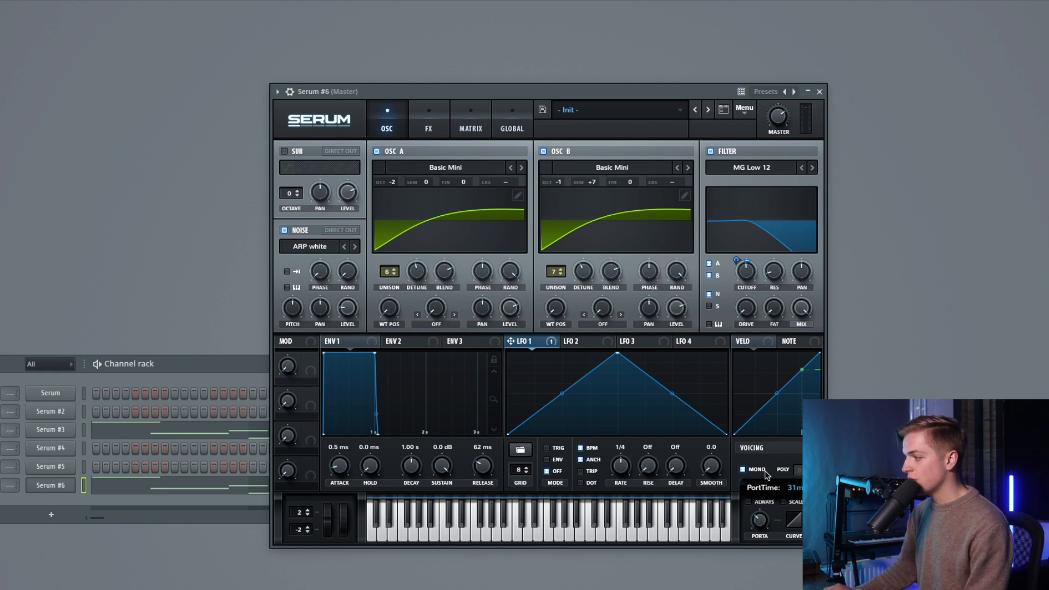
pyautogui.press('space')
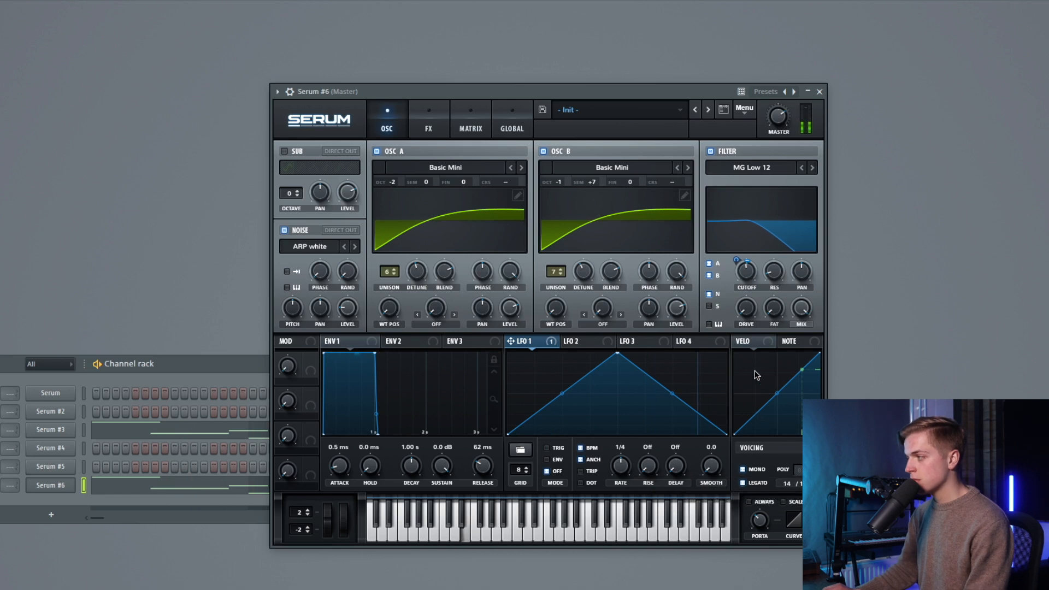
# - Raise the filter drive and readjust the LFO-modulated cutoff between playbacks
pyautogui.moveTo(752, 307)
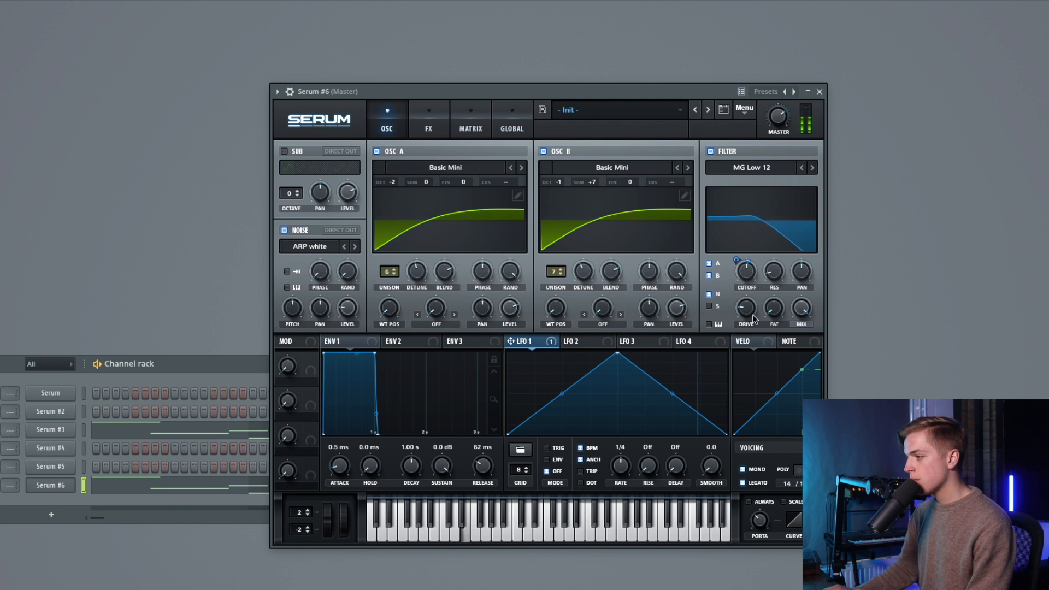
pyautogui.press('space')
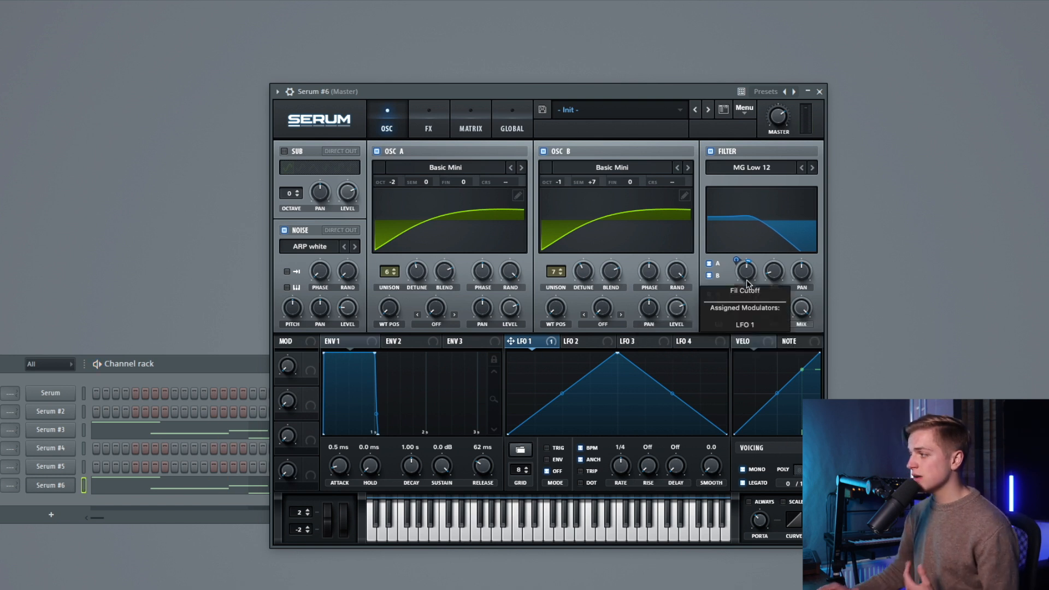
pyautogui.moveTo(747, 280)
pyautogui.mouseDown()
pyautogui.moveTo(741, 296)
pyautogui.moveTo(750, 266)
pyautogui.mouseUp()
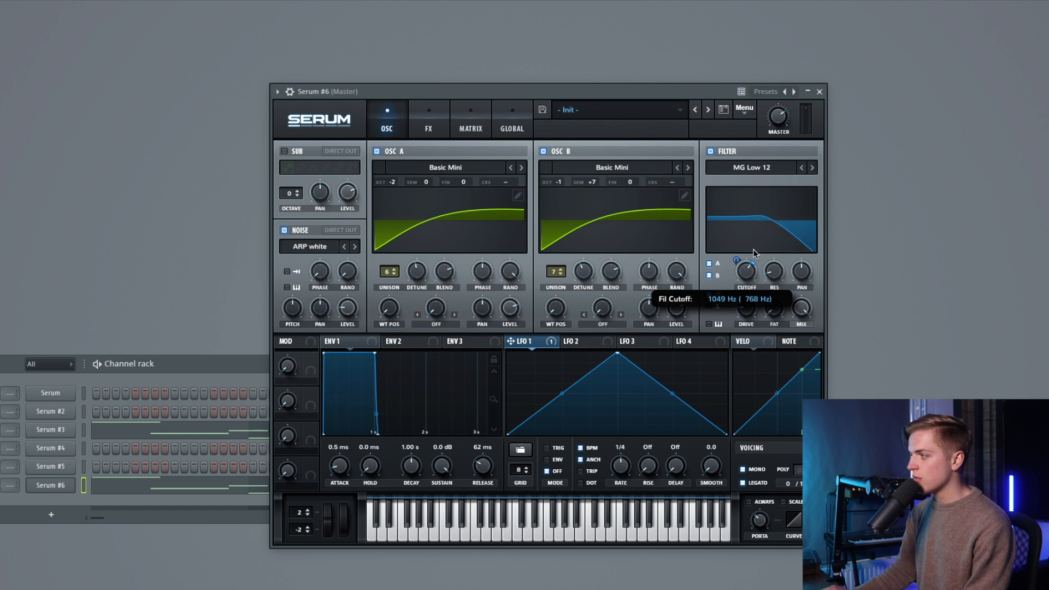
pyautogui.press('space')
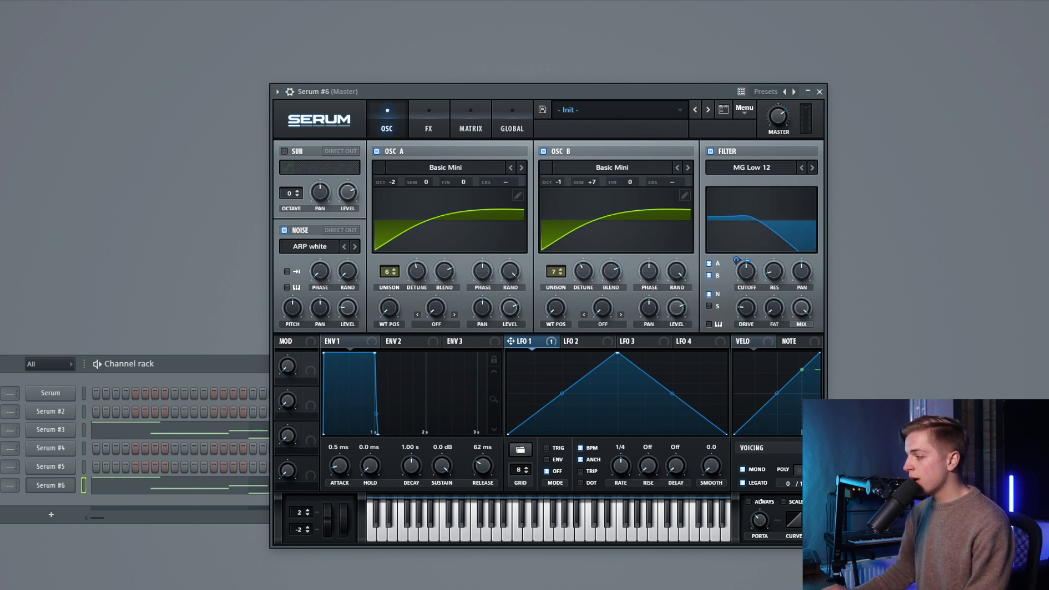
# - Set portamento to Always and play the bass pattern to hear the glide
pyautogui.click(761, 501)
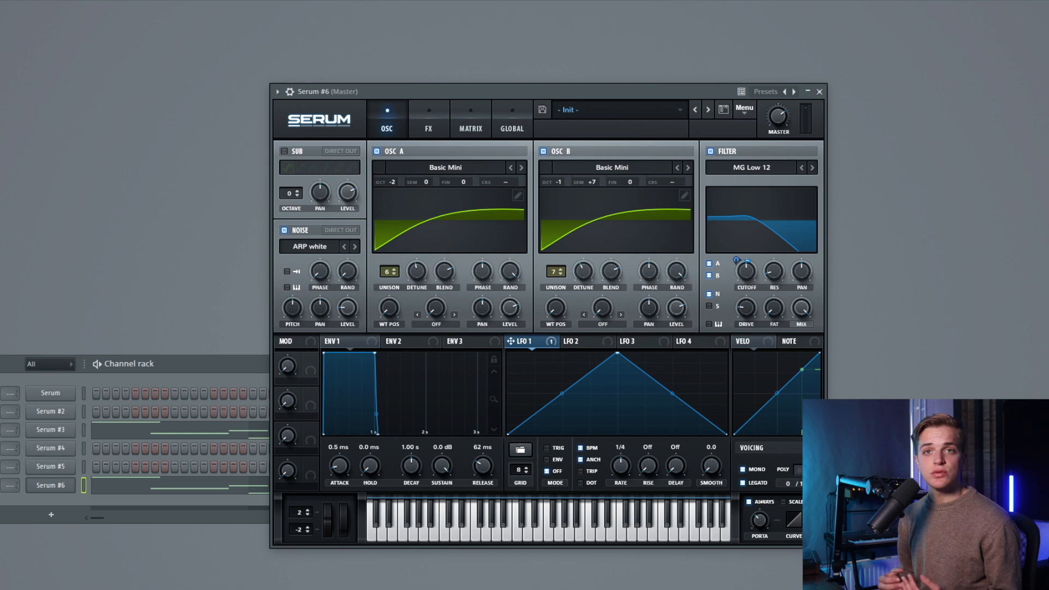
pyautogui.press('space')
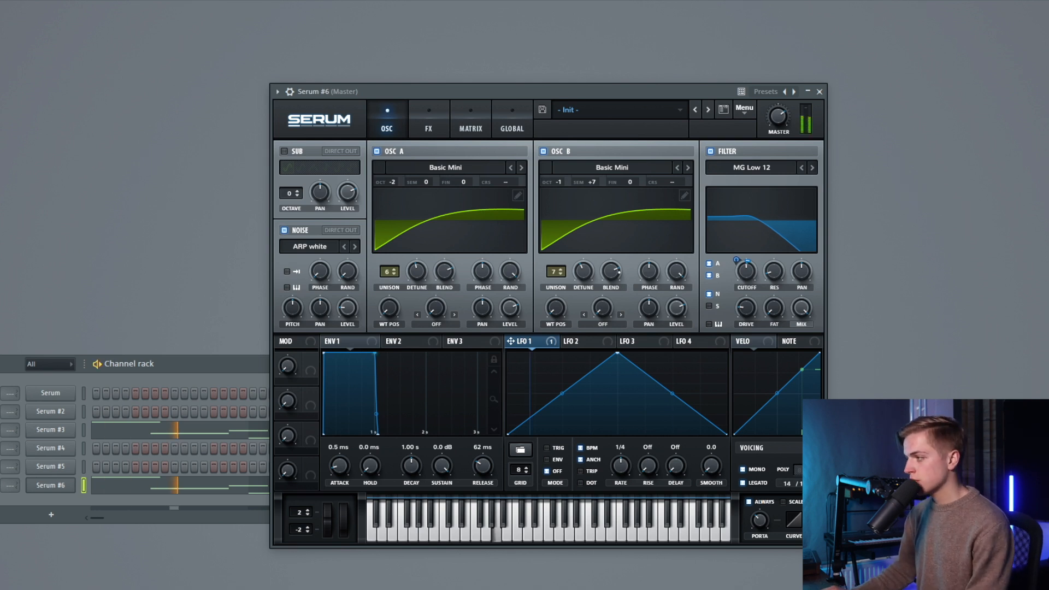
pyautogui.moveTo(735, 275)
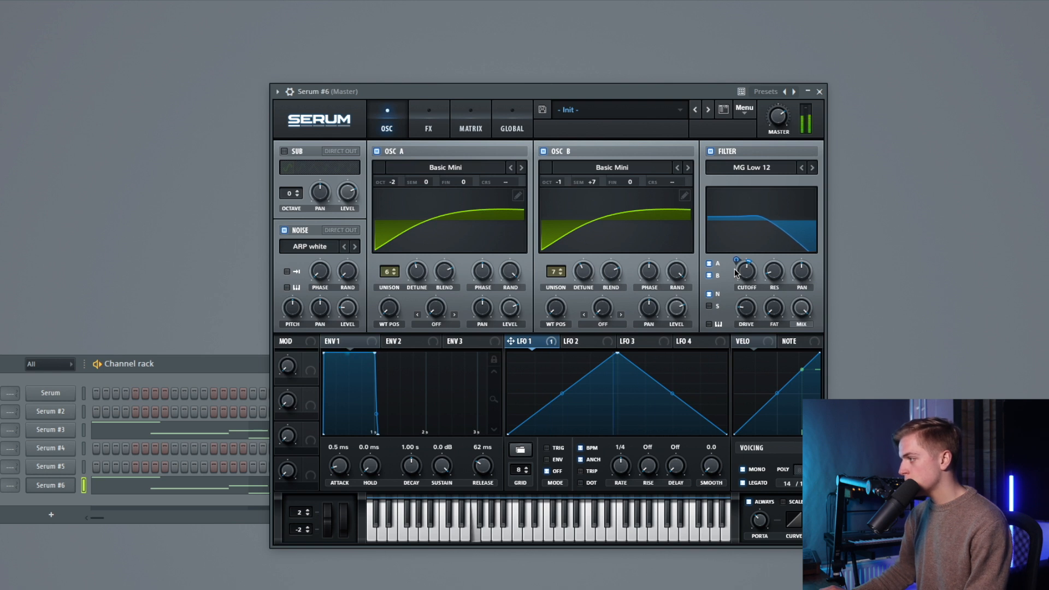
# - Add a distortion effect in Asym mode with its mix at about 54% and play the bass pattern
pyautogui.click(426, 127)
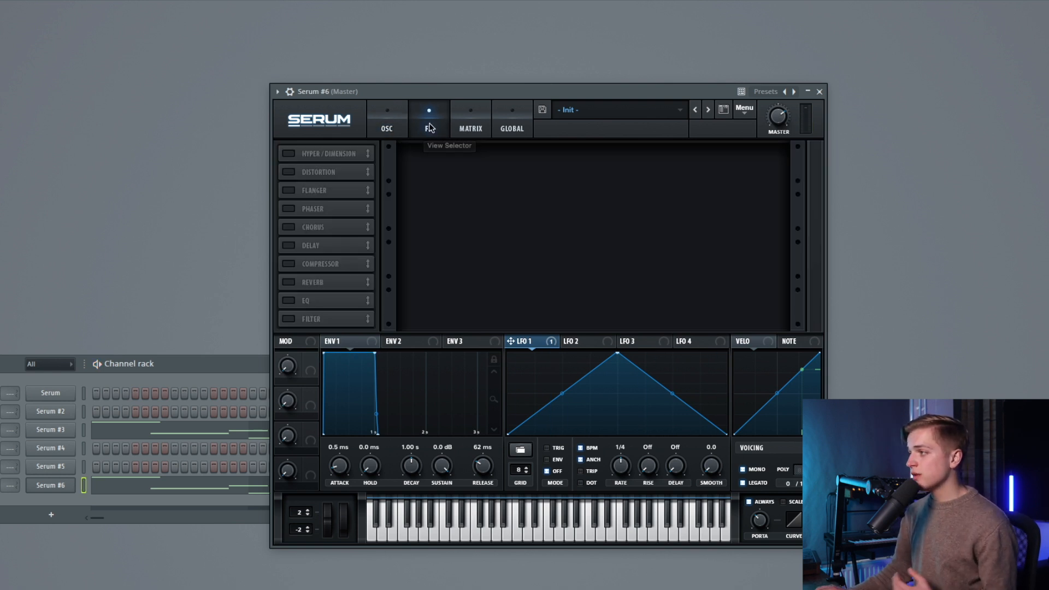
pyautogui.click(289, 171)
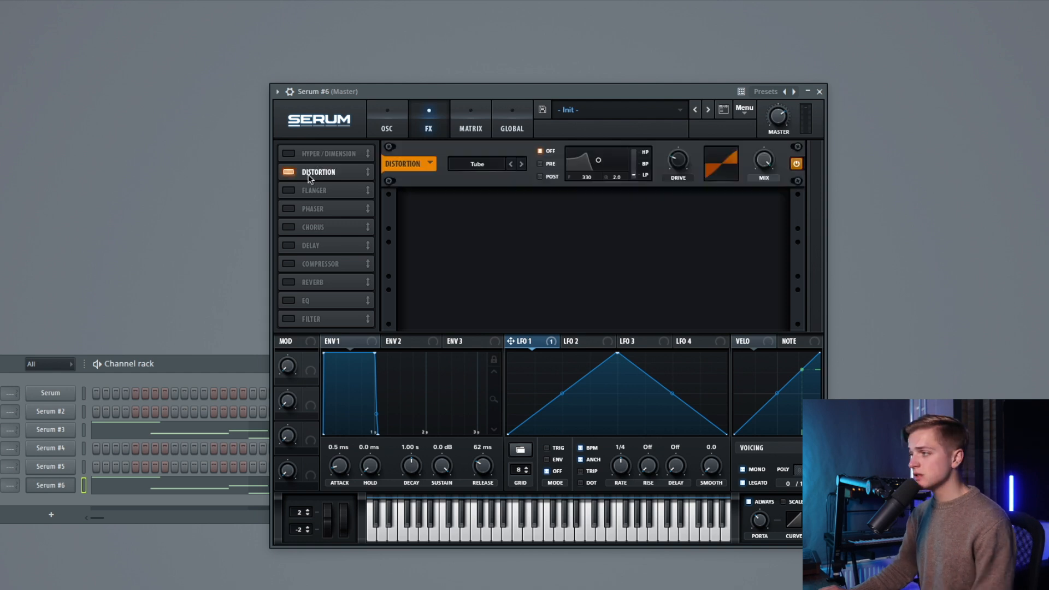
pyautogui.click(482, 165)
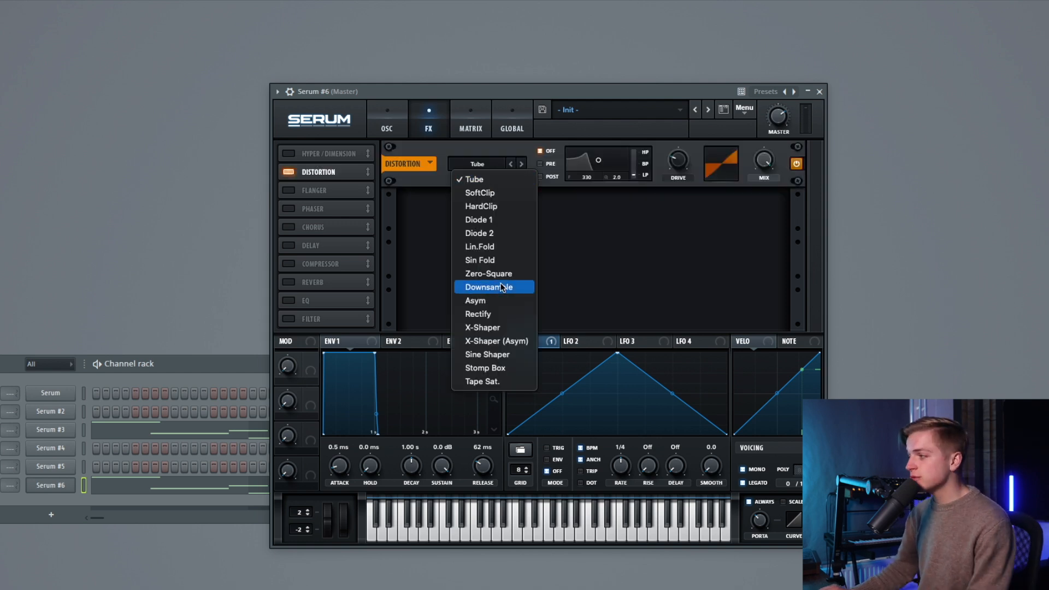
pyautogui.click(499, 300)
pyautogui.moveTo(683, 167)
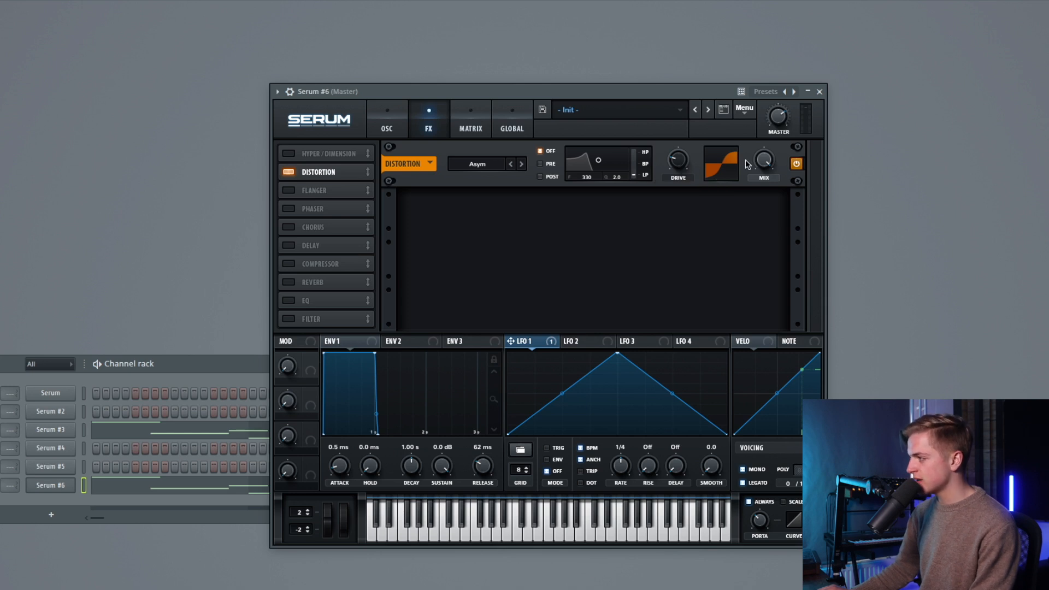
pyautogui.moveTo(759, 174)
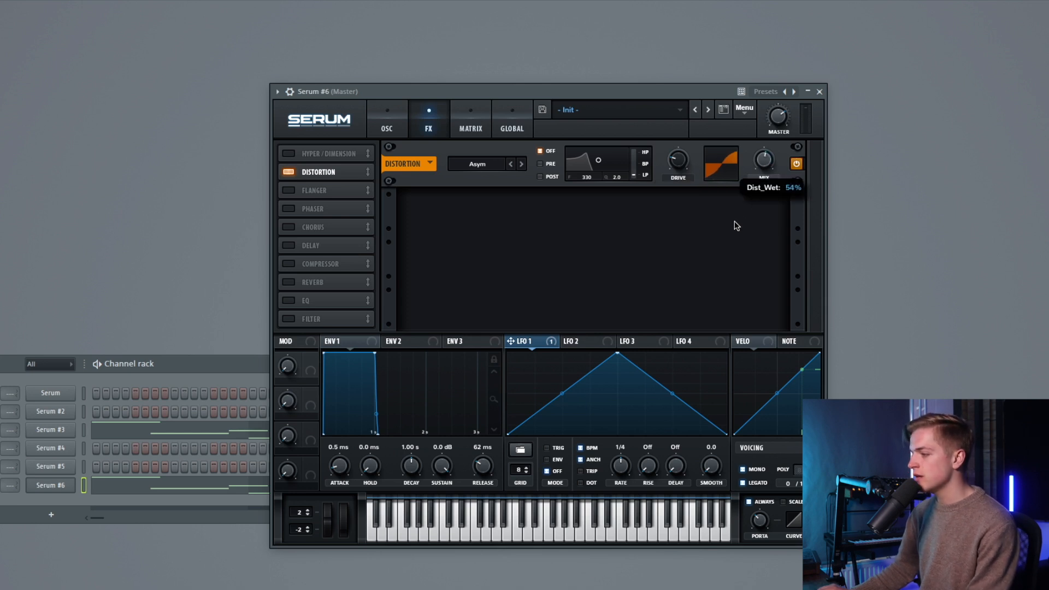
pyautogui.press('space')
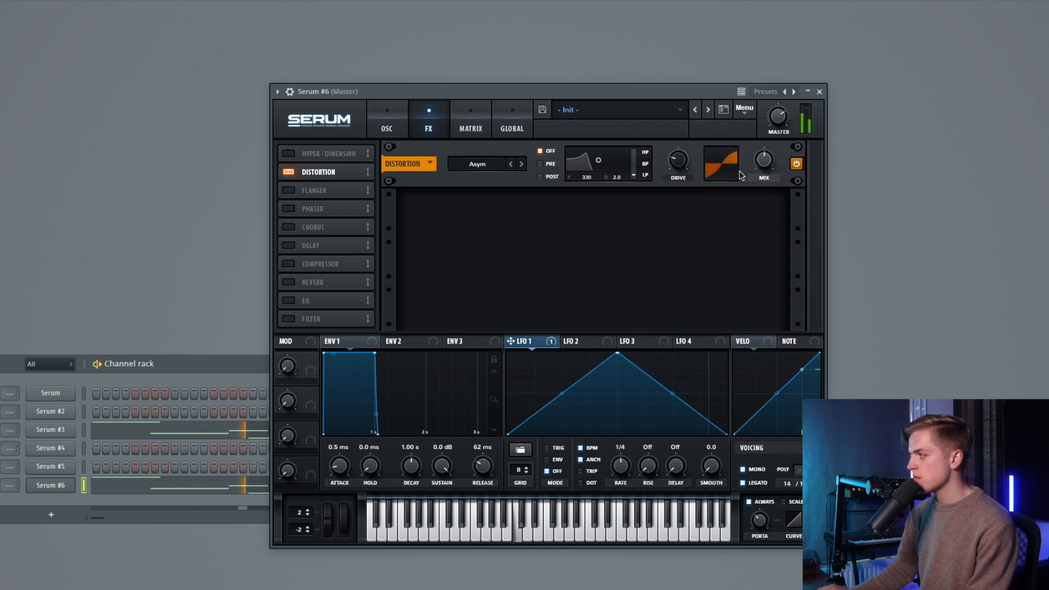
pyautogui.press('space')
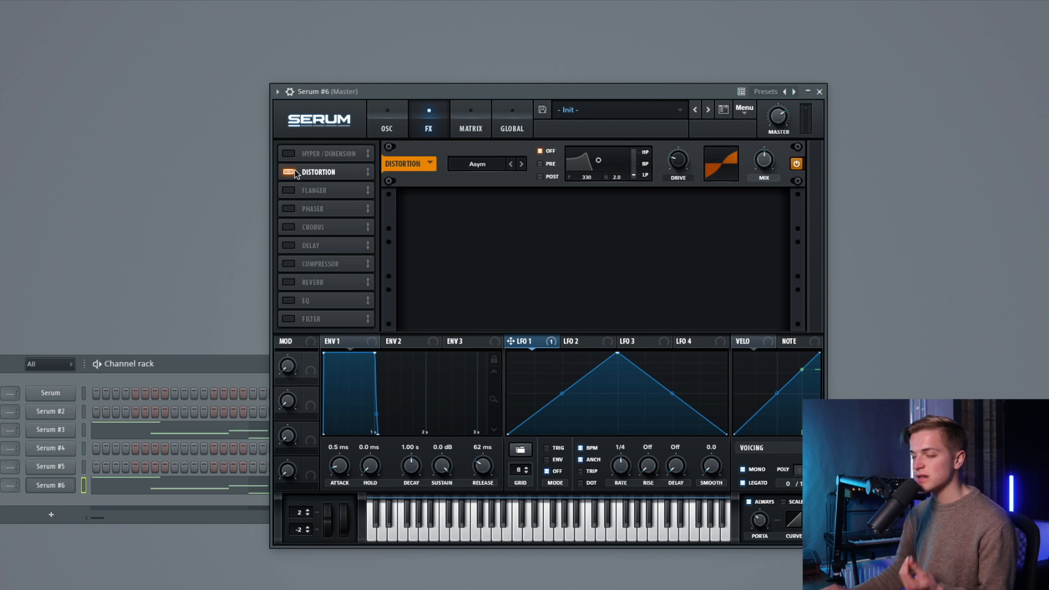
# - Add a chorus effect after the distortion, lower its mix and audition the bass
pyautogui.click(289, 228)
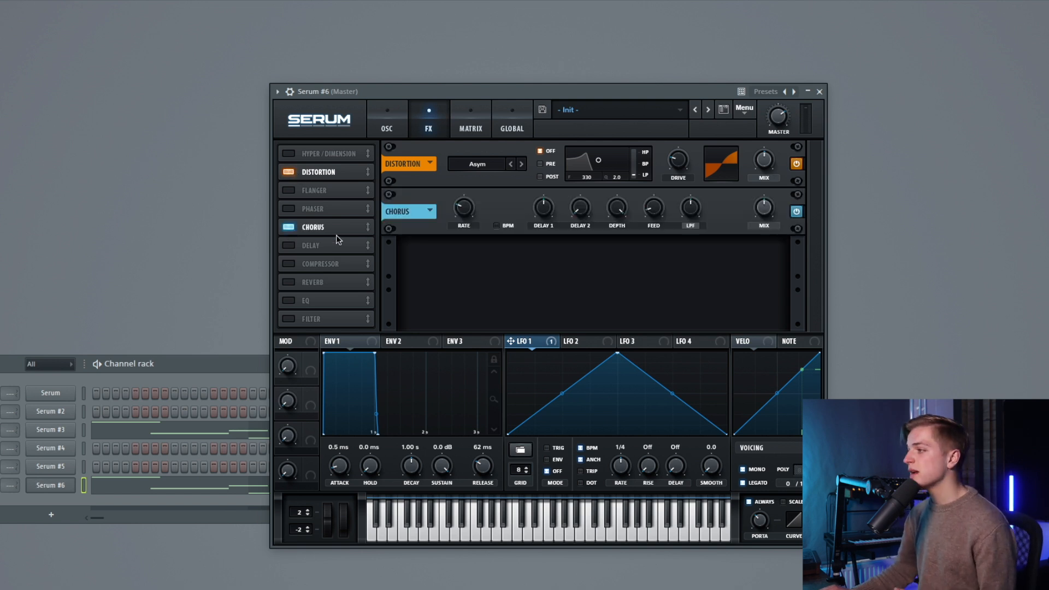
pyautogui.press('space')
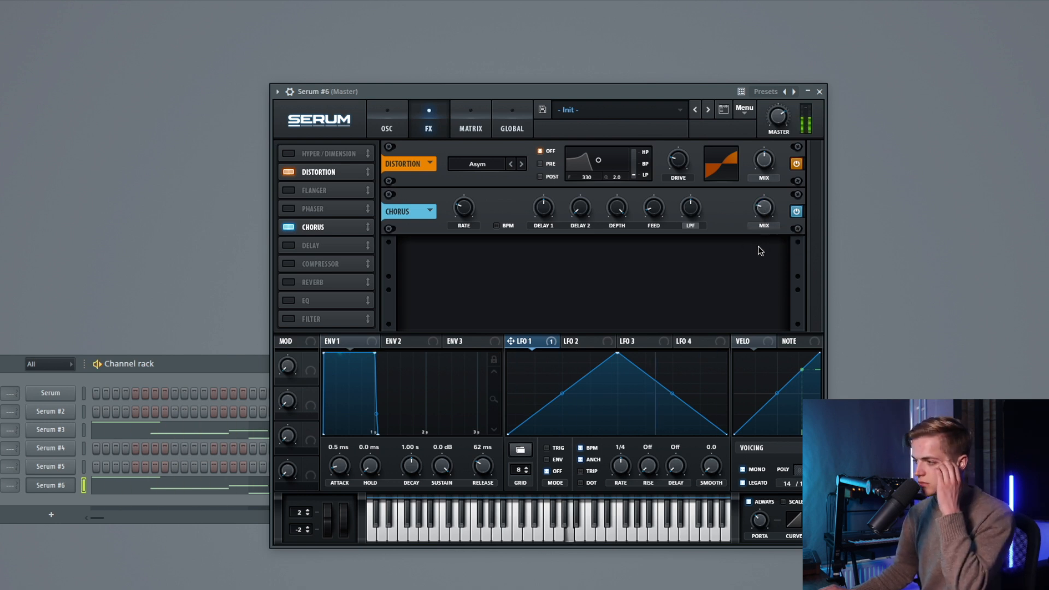
pyautogui.press('space')
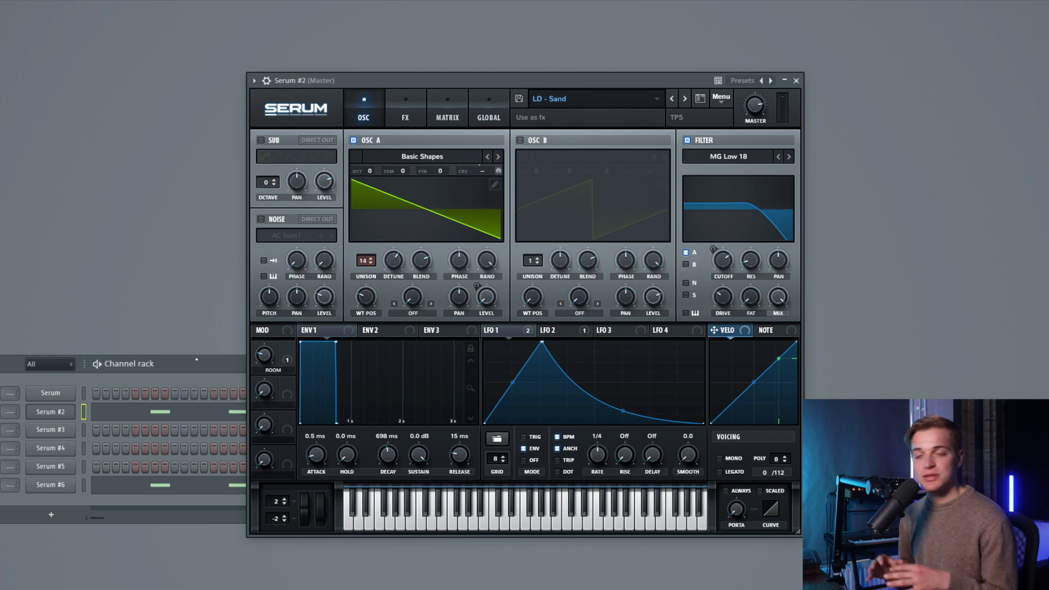
# - Play the pattern with the LD - Sand preset to hear the reference sound
pyautogui.press('space')
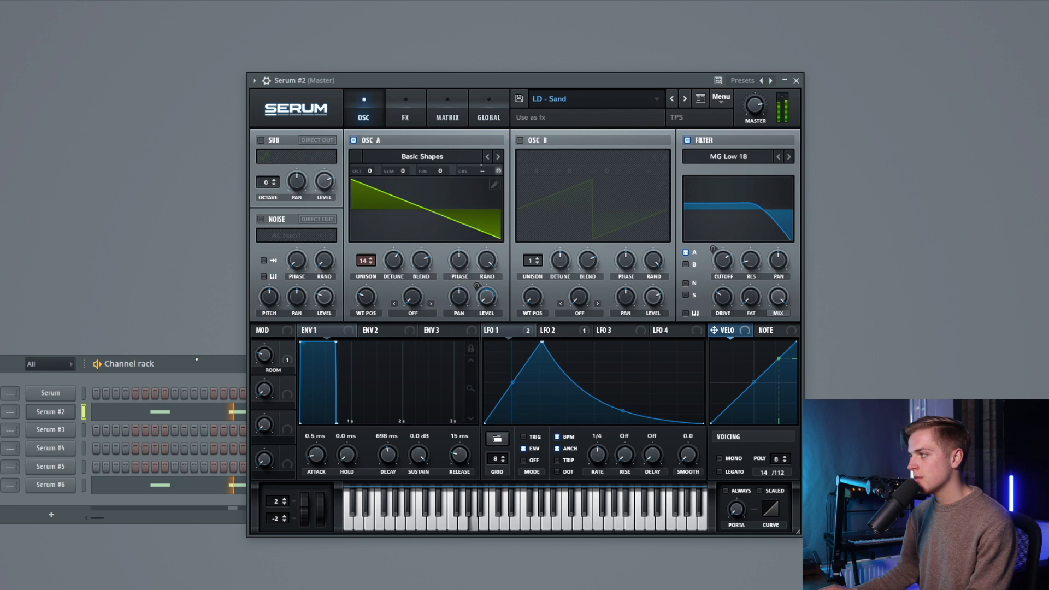
pyautogui.moveTo(753, 118)
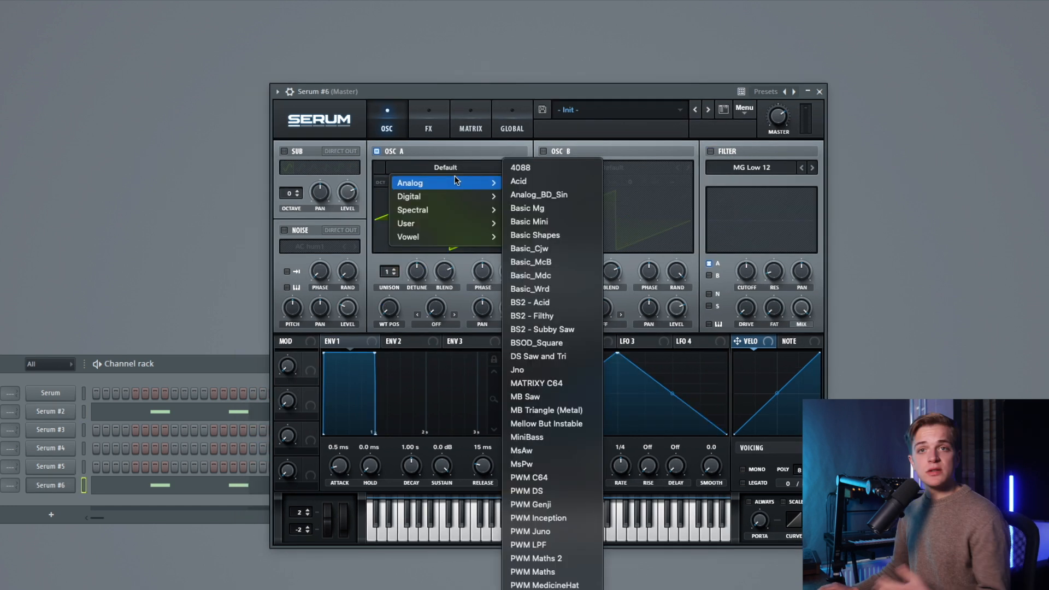
# - Load the Basic Shapes wavetable into oscillator A as a saw, with 14 unison voices and adjusted detune
pyautogui.click(534, 235)
pyautogui.moveTo(383, 303); pyautogui.dragTo(402, 151)
pyautogui.moveTo(418, 269); pyautogui.dragTo(423, 241)
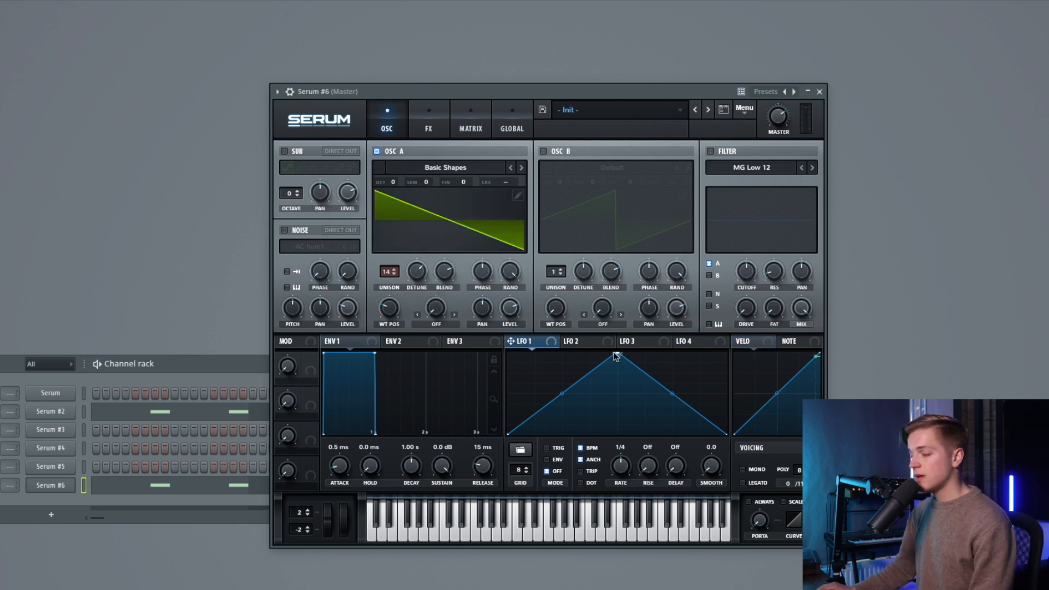
# - Shape LFO 1 with an earlier peak and a curved decay, and modulate oscillator A's coarse pitch with it
pyautogui.moveTo(618, 356); pyautogui.dragTo(563, 343)
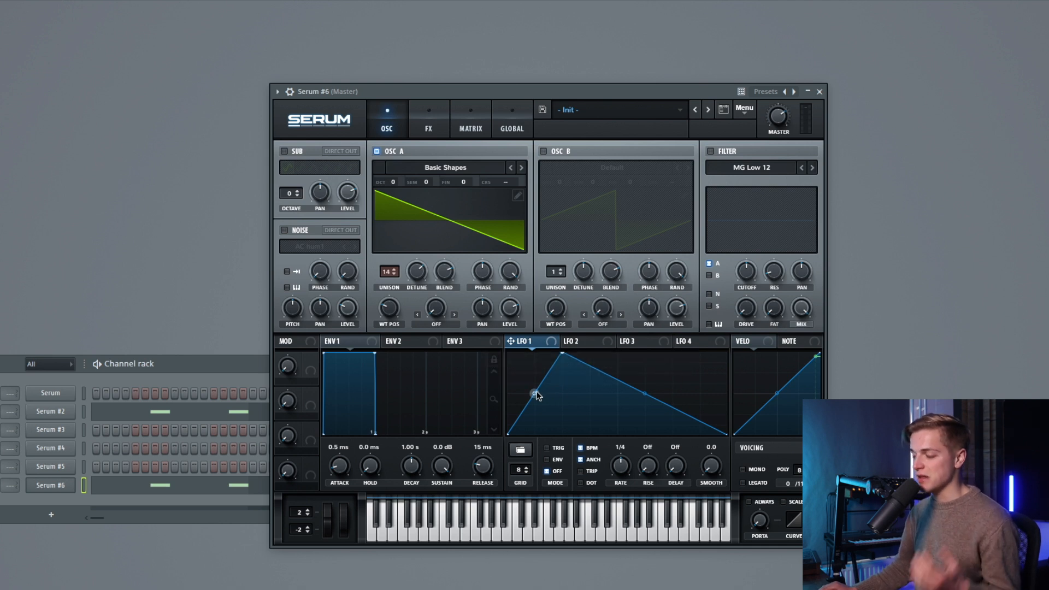
pyautogui.moveTo(510, 341); pyautogui.dragTo(520, 186)
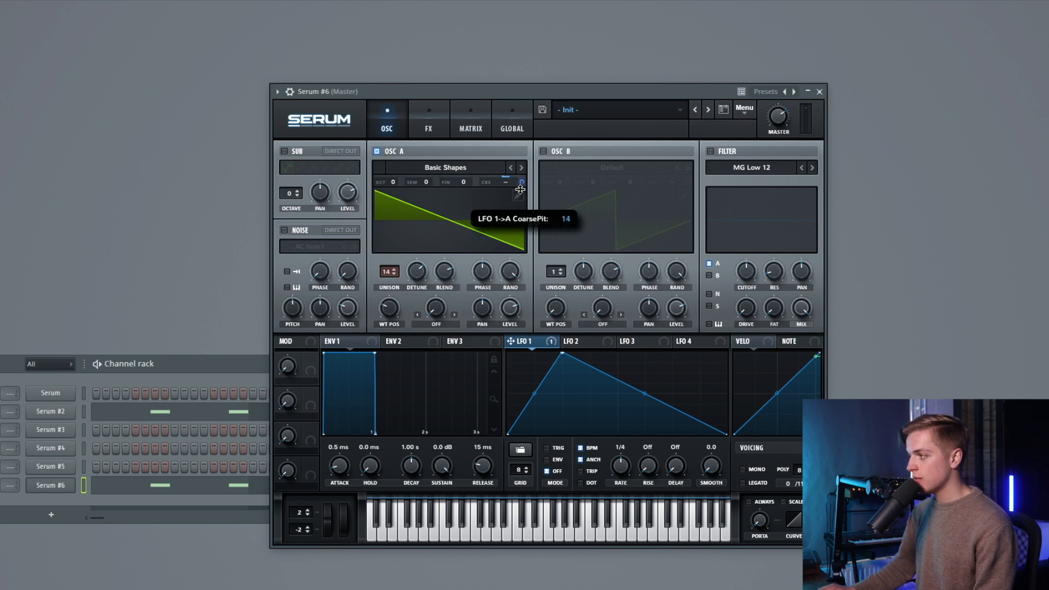
pyautogui.moveTo(521, 193); pyautogui.dragTo(522, 183)
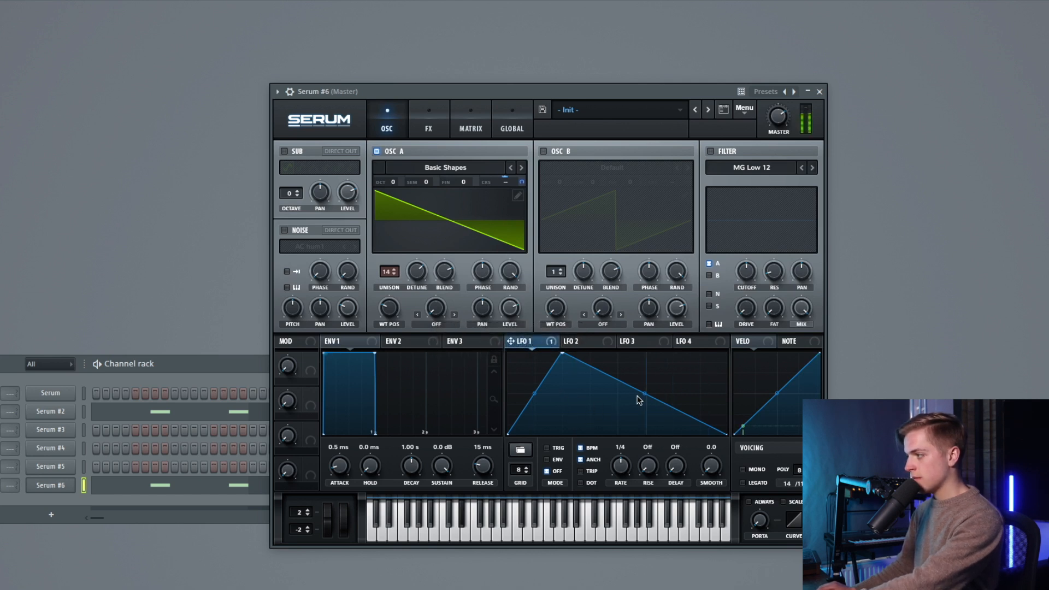
pyautogui.moveTo(644, 396); pyautogui.dragTo(645, 406)
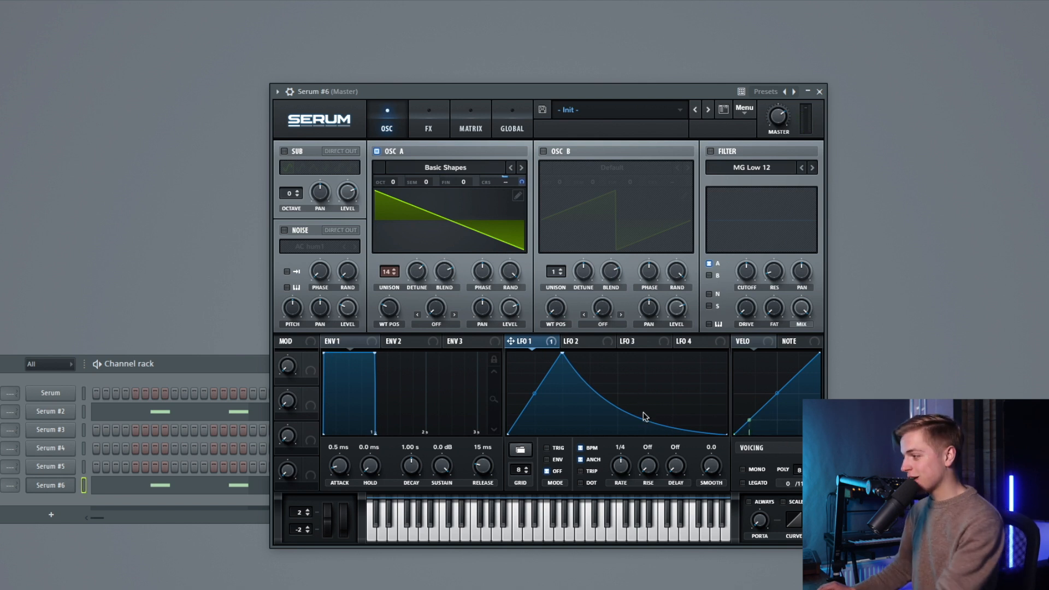
# - Draw a fast-attack, short-plateau curve falling to zero in LFO 2 and modulate oscillator A's level with it
pyautogui.click(578, 341)
pyautogui.moveTo(617, 355); pyautogui.dragTo(519, 353)
pyautogui.doubleClick(568, 353)
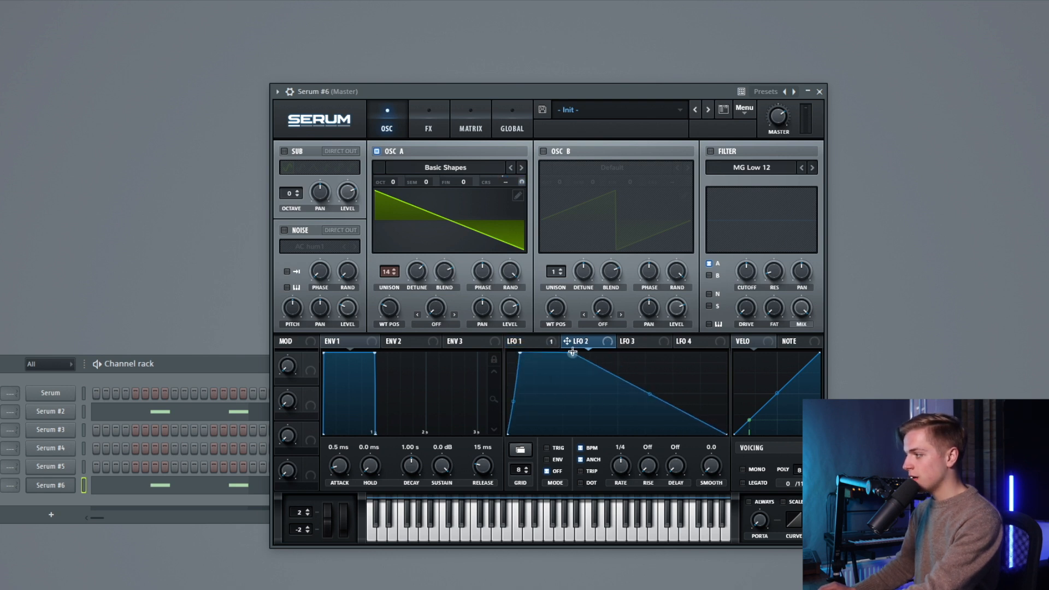
pyautogui.moveTo(568, 341); pyautogui.dragTo(531, 315)
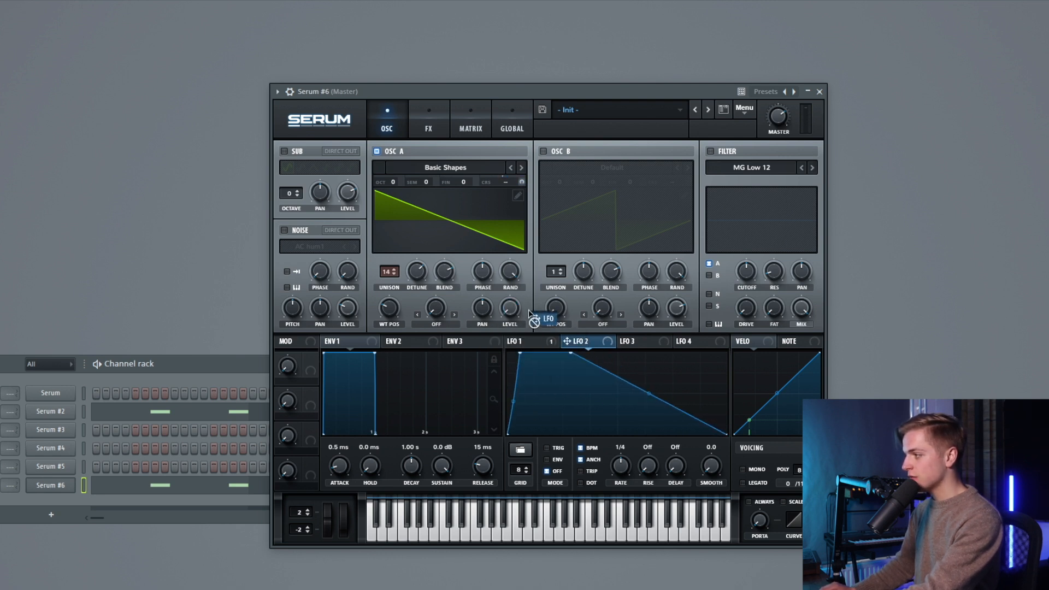
pyautogui.doubleClick(594, 377)
pyautogui.moveTo(595, 377); pyautogui.dragTo(595, 455)
pyautogui.moveTo(570, 354); pyautogui.dragTo(547, 353)
pyautogui.moveTo(578, 394); pyautogui.dragTo(584, 384)
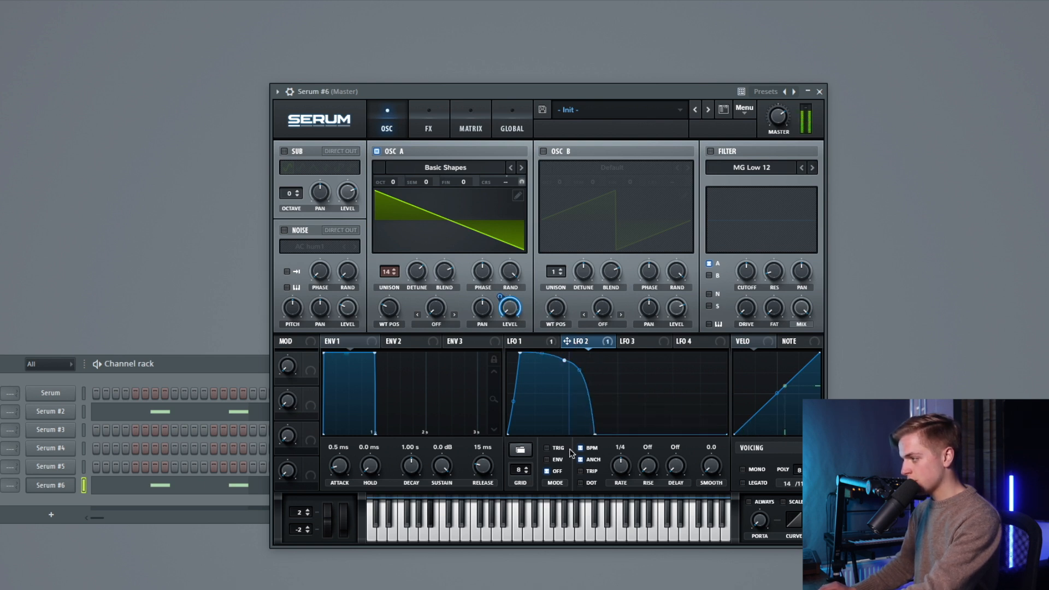
# - Set both LFO 2 and LFO 1 to envelope mode
pyautogui.click(556, 459)
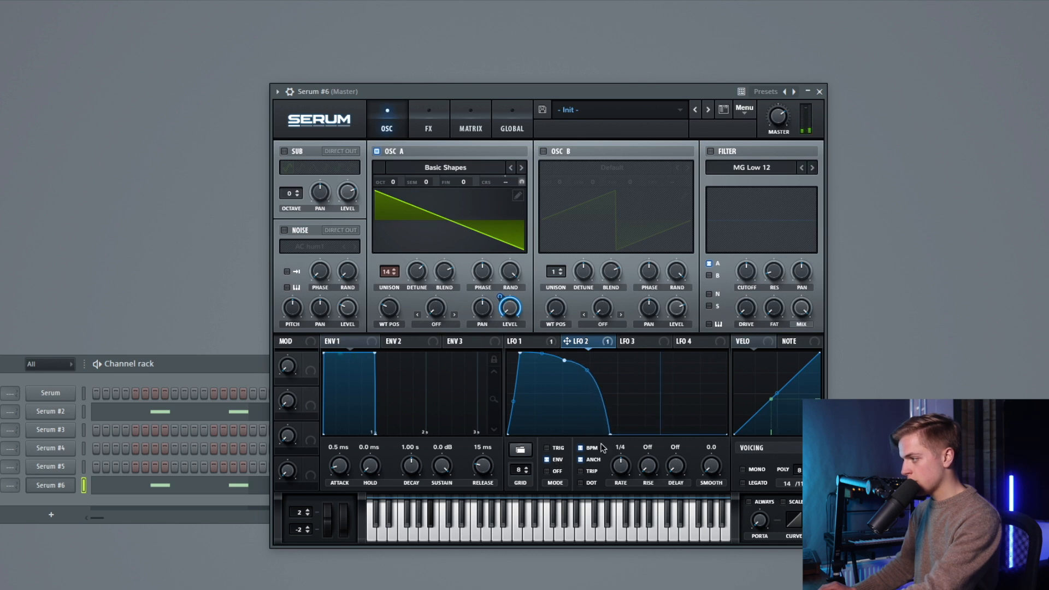
pyautogui.click(516, 341)
pyautogui.click(557, 460)
pyautogui.click(580, 342)
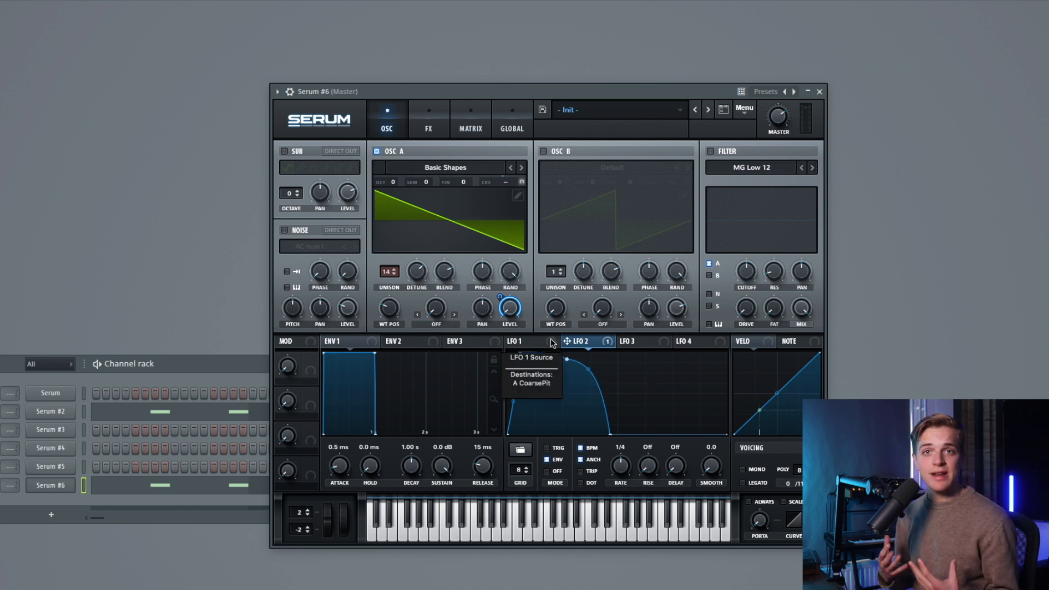
# - Lengthen LFO 2's tail and bend it into a concave decay while the pattern plays
pyautogui.moveTo(611, 435); pyautogui.dragTo(675, 437)
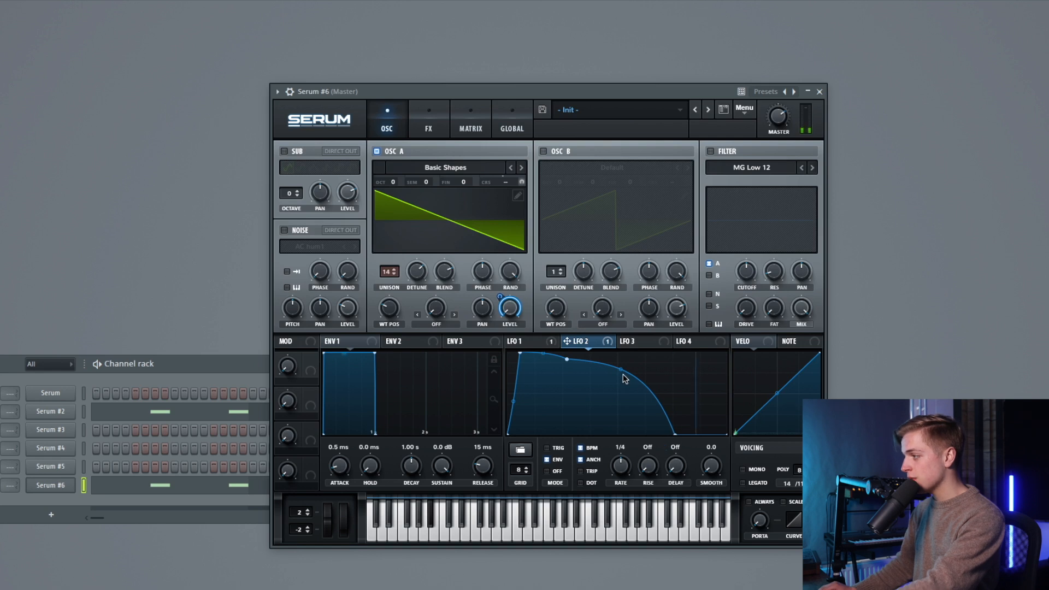
pyautogui.moveTo(622, 377); pyautogui.dragTo(615, 398)
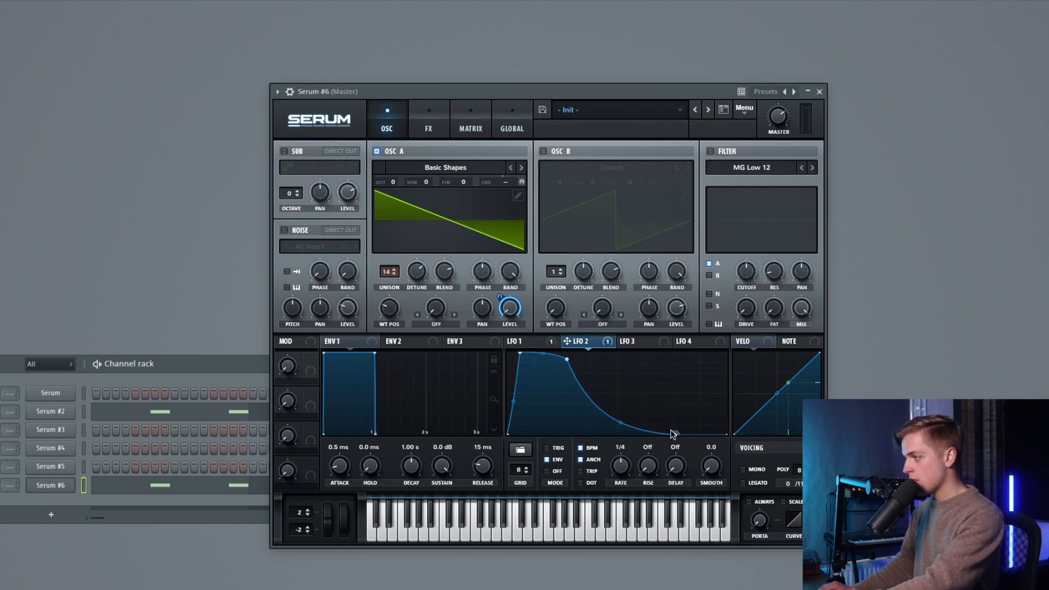
pyautogui.moveTo(674, 435); pyautogui.dragTo(648, 435)
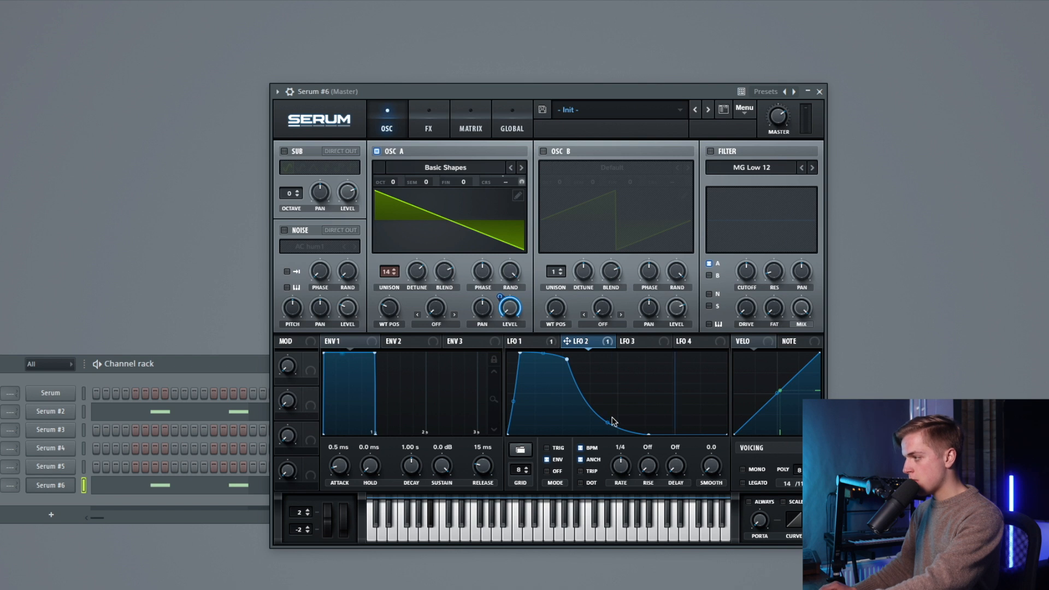
pyautogui.click(513, 341)
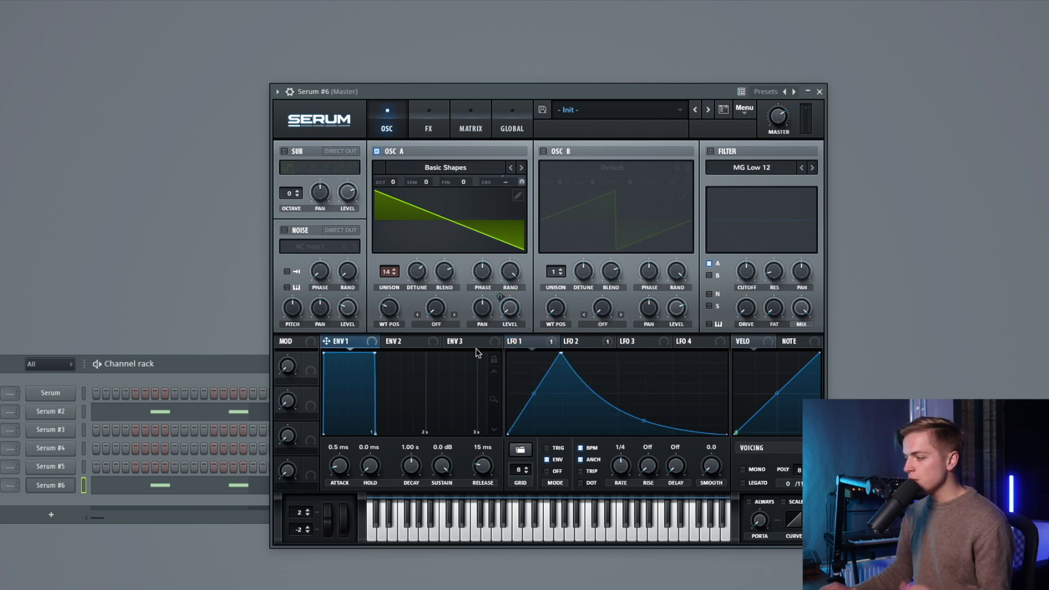
pyautogui.click(514, 310)
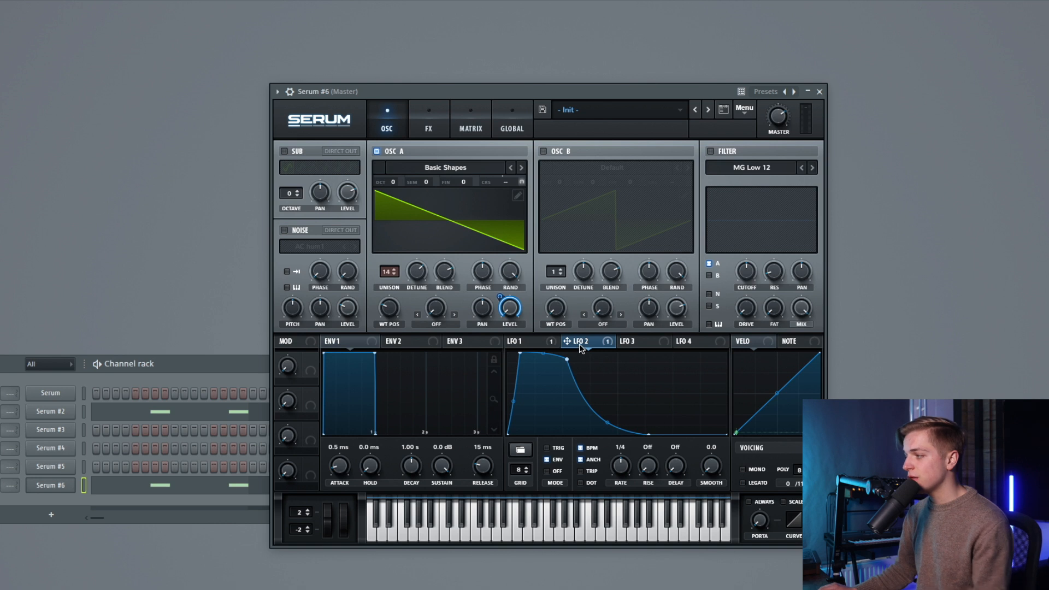
# - Turn on the MG Low 18 filter with its cutoff at about 799 Hz, and modulate the cutoff with LFO 1
pyautogui.click(722, 151)
pyautogui.click(812, 168)
pyautogui.moveTo(747, 278); pyautogui.dragTo(752, 261)
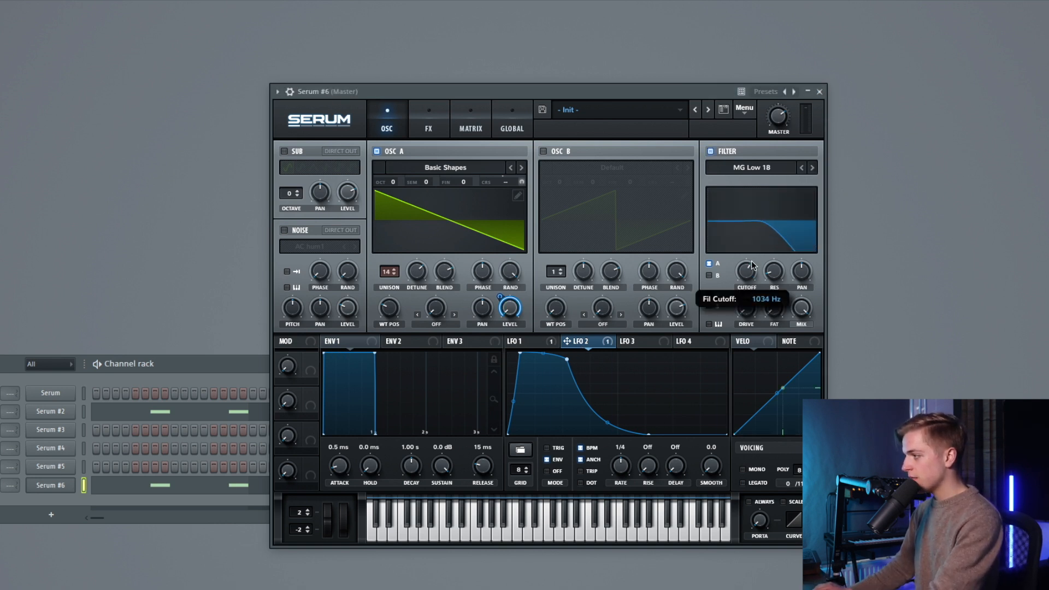
pyautogui.moveTo(511, 341); pyautogui.dragTo(746, 280)
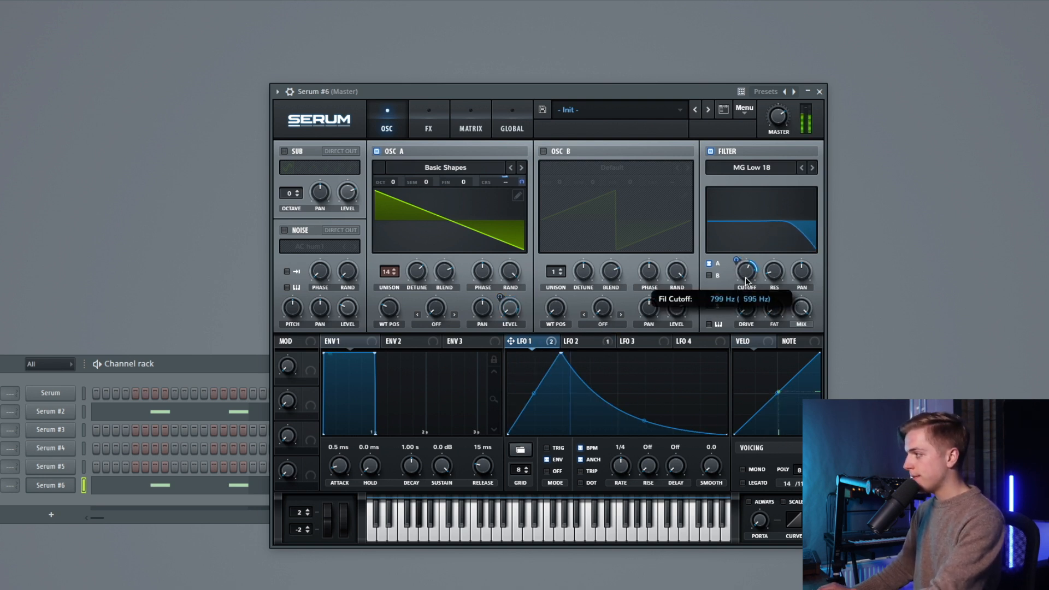
# - Add a Tube distortion effect and raise the filter drive during playback
pyautogui.click(414, 130)
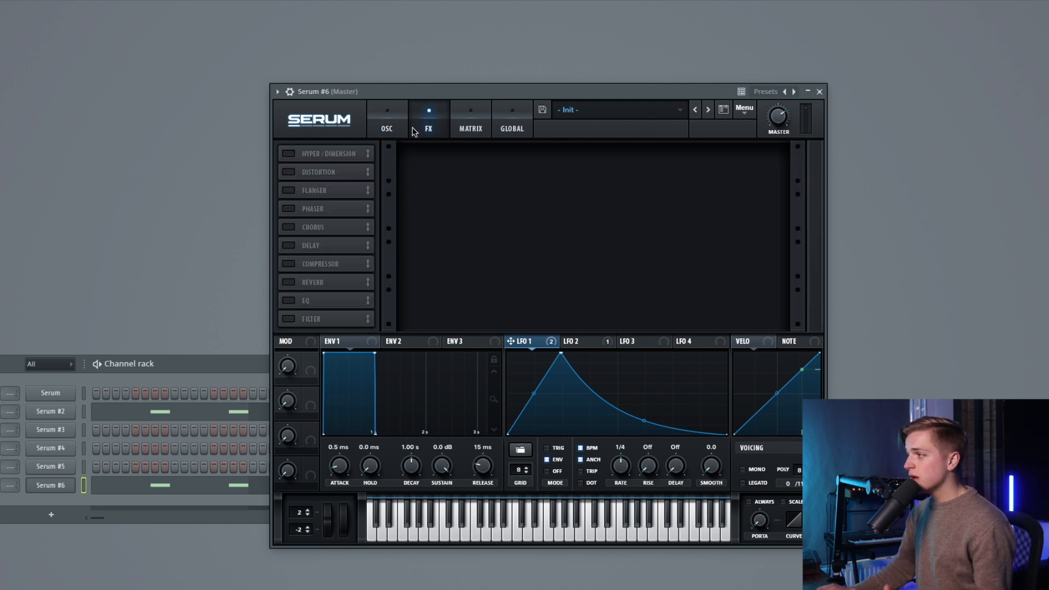
pyautogui.click(305, 172)
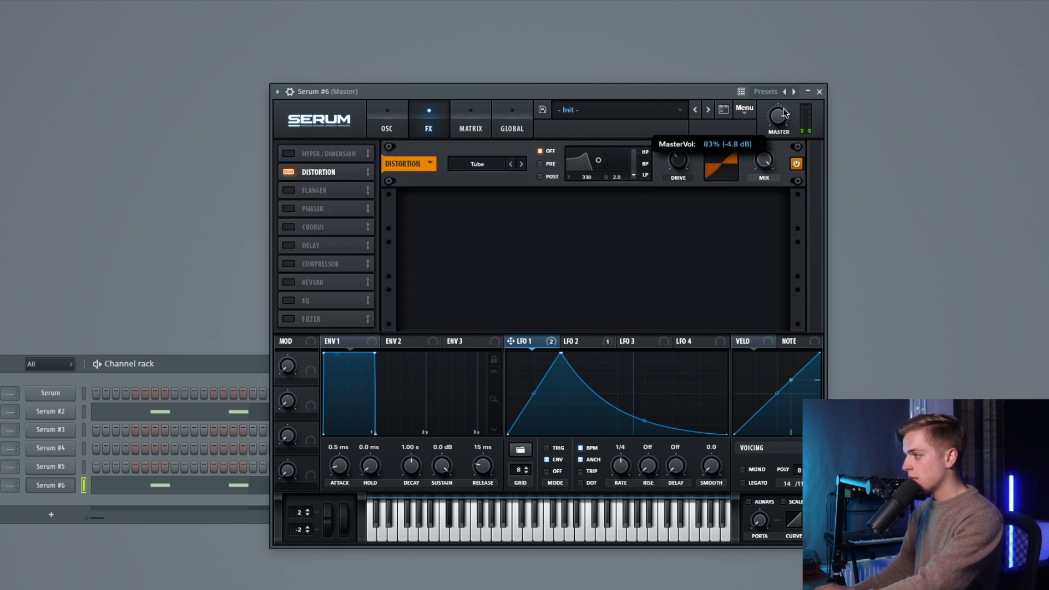
pyautogui.click(392, 115)
pyautogui.moveTo(752, 306); pyautogui.dragTo(750, 284)
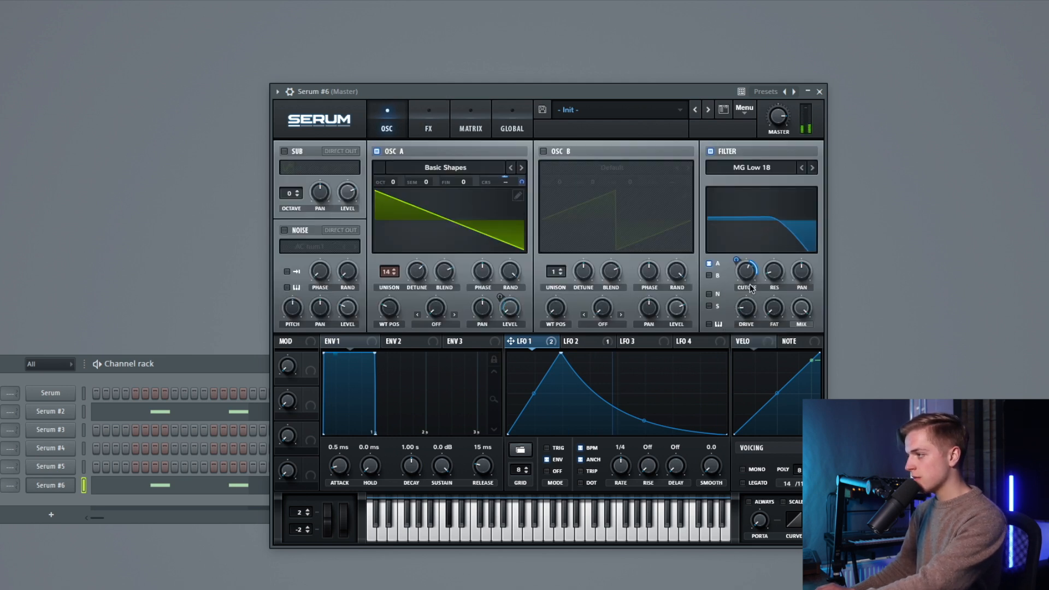
pyautogui.click(433, 129)
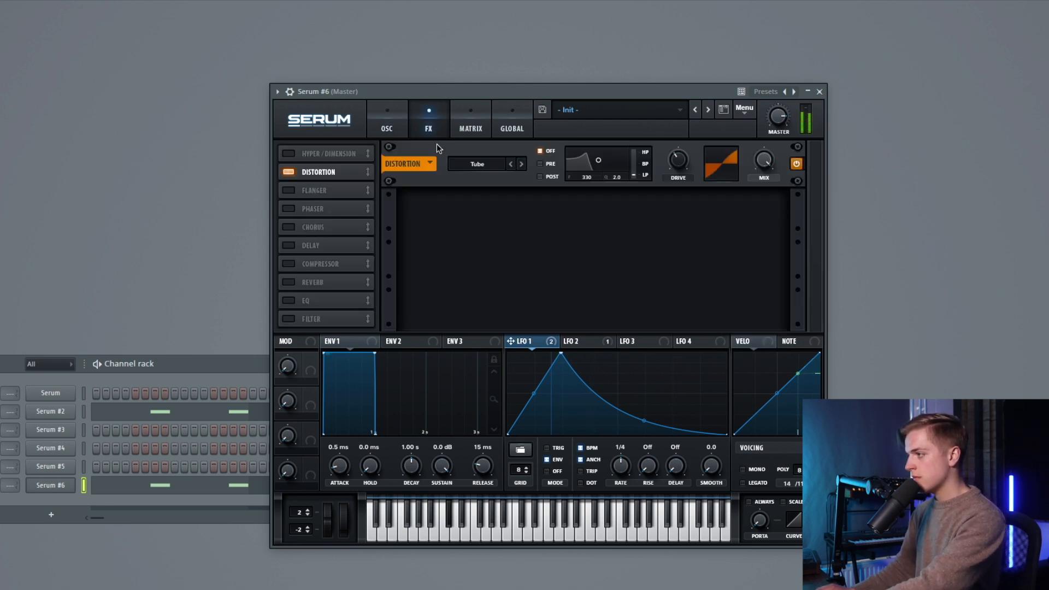
# - Add a reverb effect, adjust its settings and lower its mix
pyautogui.click(288, 283)
pyautogui.moveTo(540, 208); pyautogui.dragTo(508, 227)
pyautogui.moveTo(764, 210); pyautogui.dragTo(768, 226)
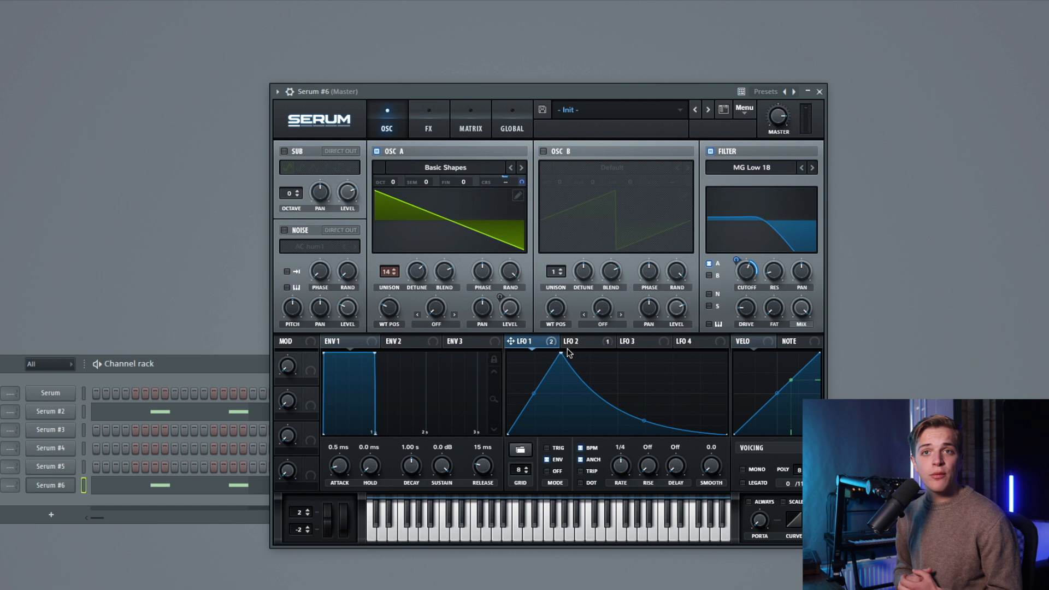
pyautogui.moveTo(568, 353)
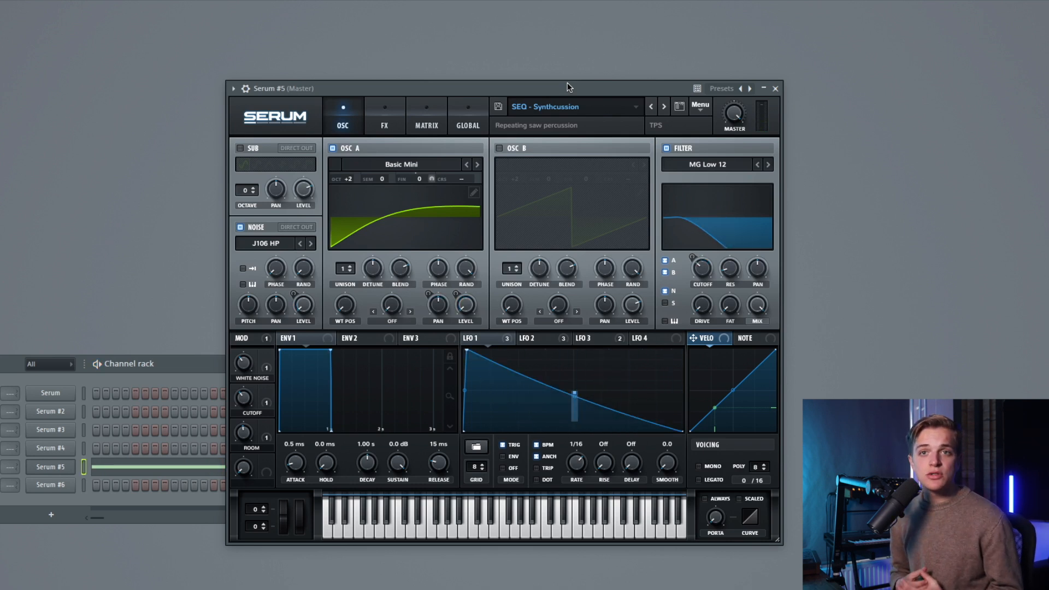
# - Open the Init patch in Serum #6 and load the Basic Shapes analog wavetable into oscillator A
pyautogui.click(65, 484)
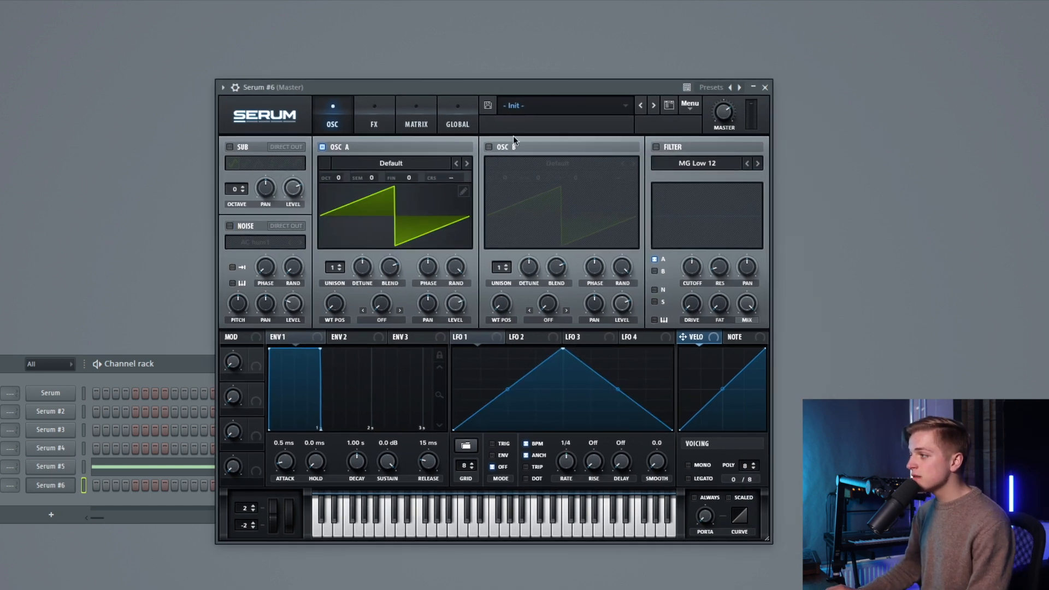
pyautogui.click(404, 163)
pyautogui.moveTo(404, 175)
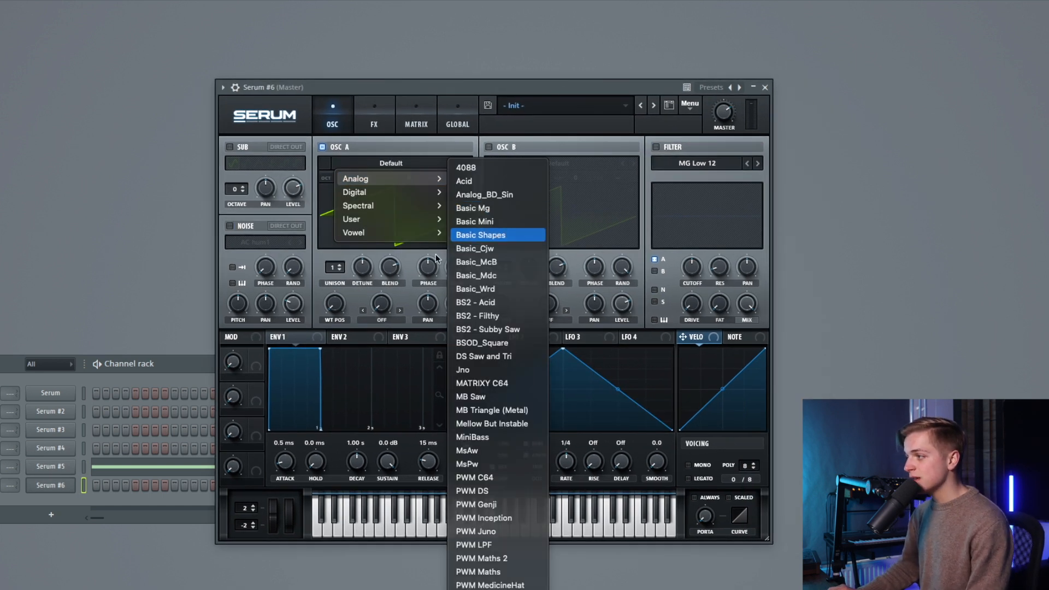
pyautogui.click(494, 232)
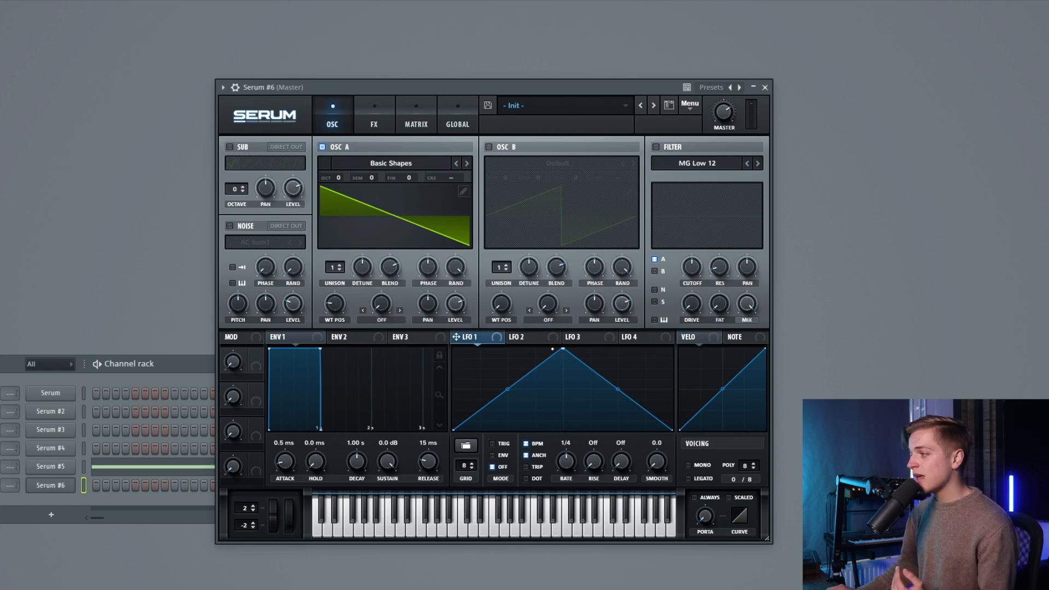
# - Shape LFO 1 into a downward ramp in trigger mode at a 1/16 rate, and modulate oscillator A's level with it
pyautogui.moveTo(565, 350); pyautogui.dragTo(463, 324)
pyautogui.click(493, 443)
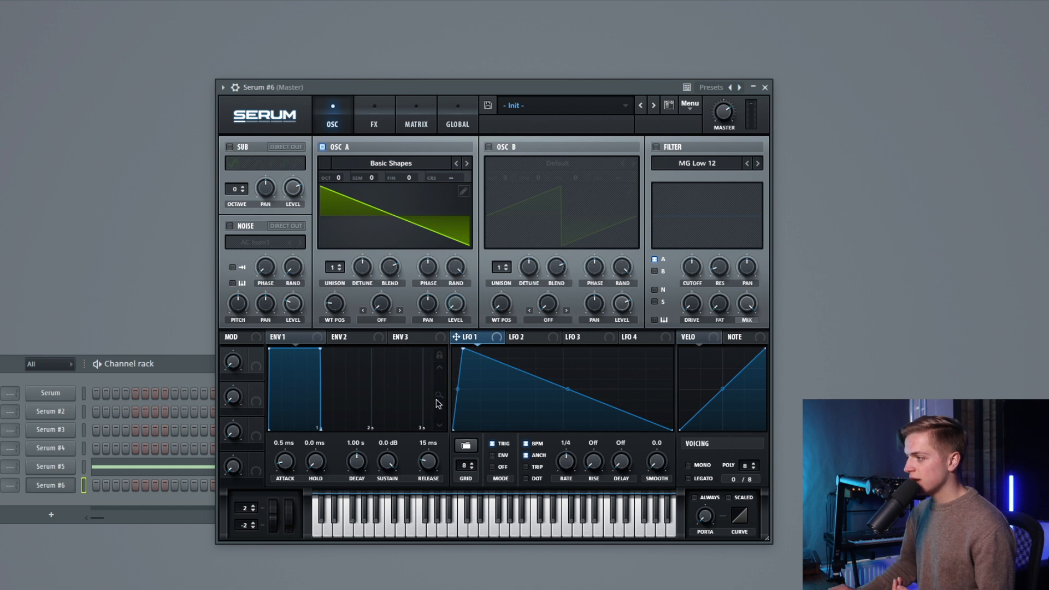
pyautogui.moveTo(463, 333); pyautogui.dragTo(446, 305)
pyautogui.moveTo(566, 462); pyautogui.dragTo(575, 440)
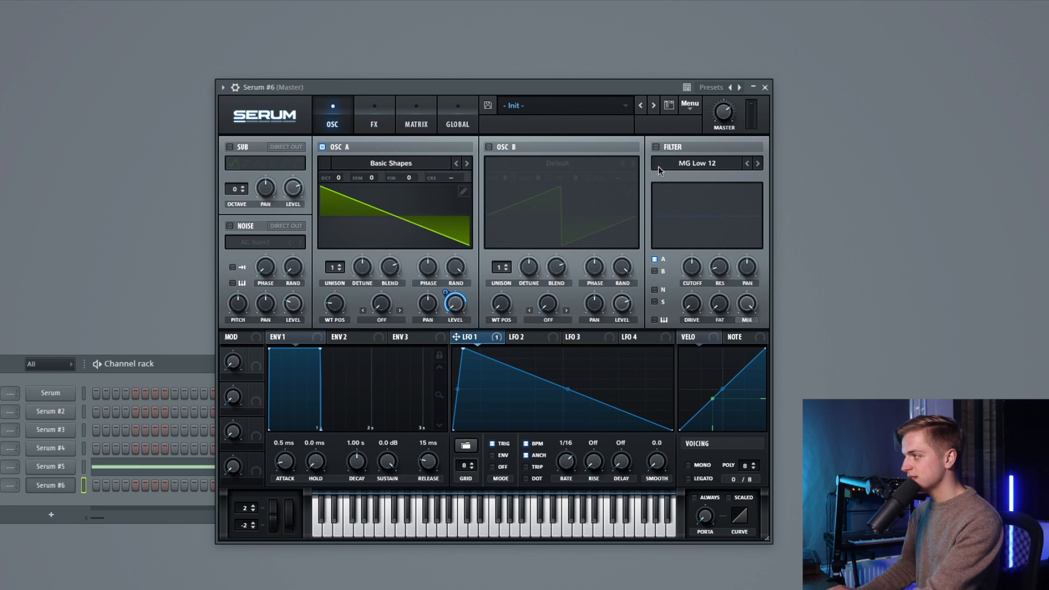
# - Turn on the MG Low 12 filter and modulate its cutoff with LFO 1
pyautogui.click(657, 148)
pyautogui.moveTo(504, 339); pyautogui.dragTo(698, 261)
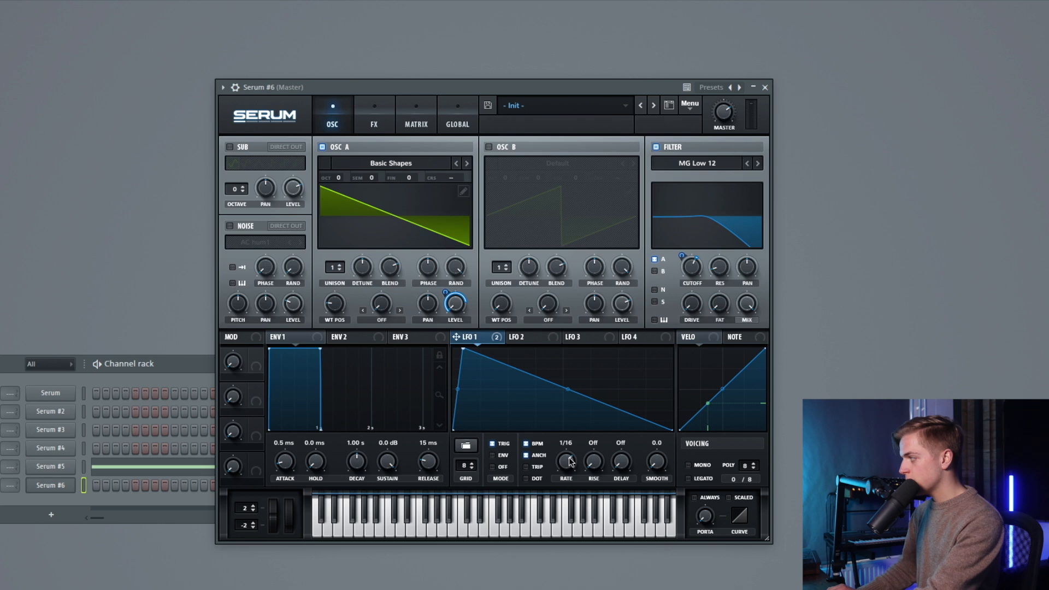
pyautogui.moveTo(702, 262)
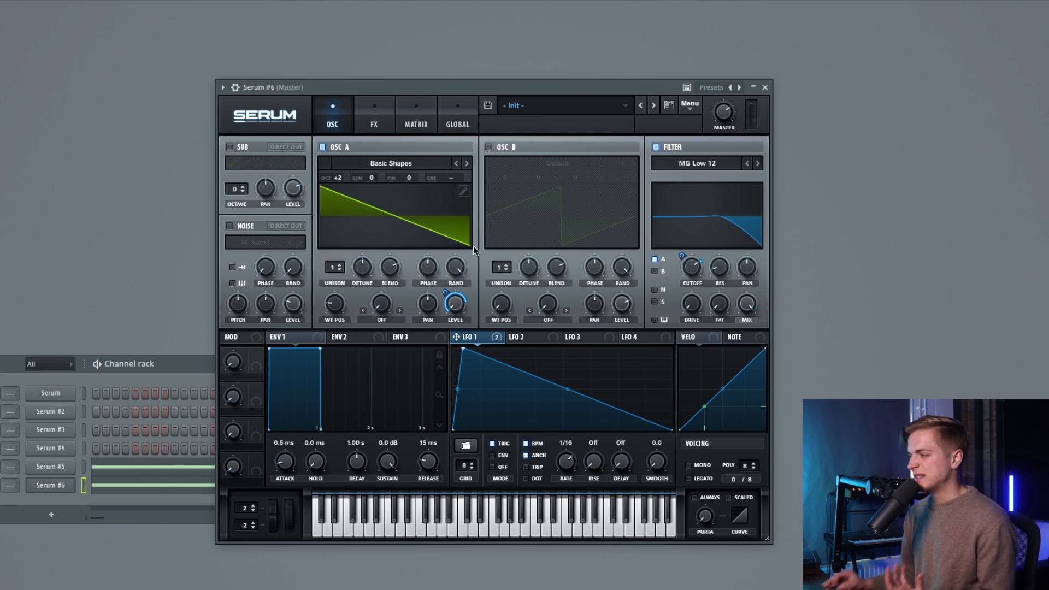
# - Draw two falling spikes in LFO 2, the second one lower, and route it to the filter cutoff in trigger mode
pyautogui.click(547, 338)
pyautogui.moveTo(493, 368); pyautogui.dragTo(490, 389)
pyautogui.doubleClick(520, 413)
pyautogui.doubleClick(559, 430)
pyautogui.moveTo(558, 430); pyautogui.dragTo(564, 429)
pyautogui.moveTo(512, 337); pyautogui.dragTo(695, 274)
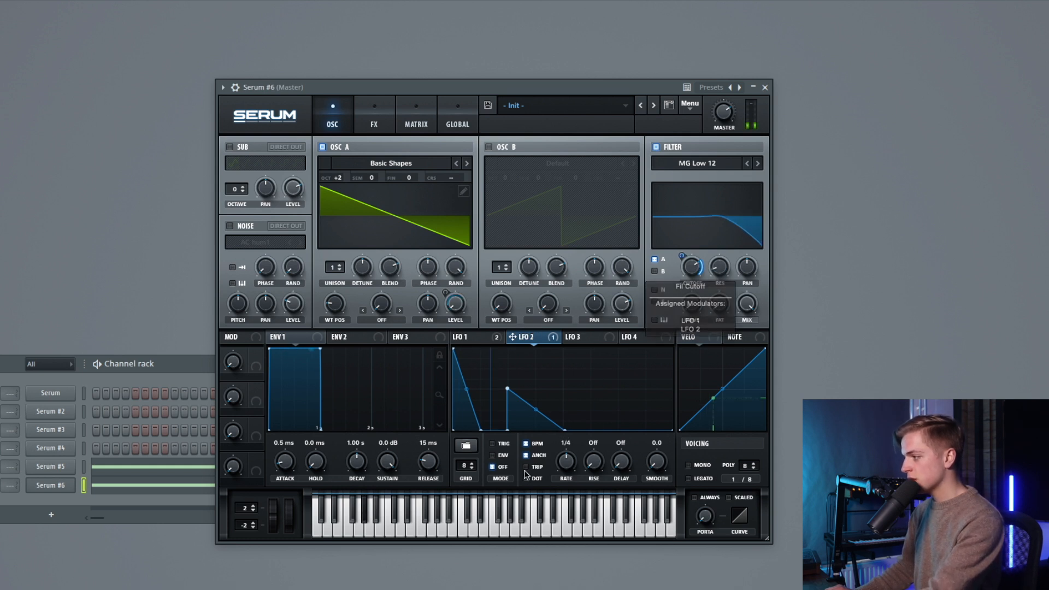
pyautogui.click(507, 444)
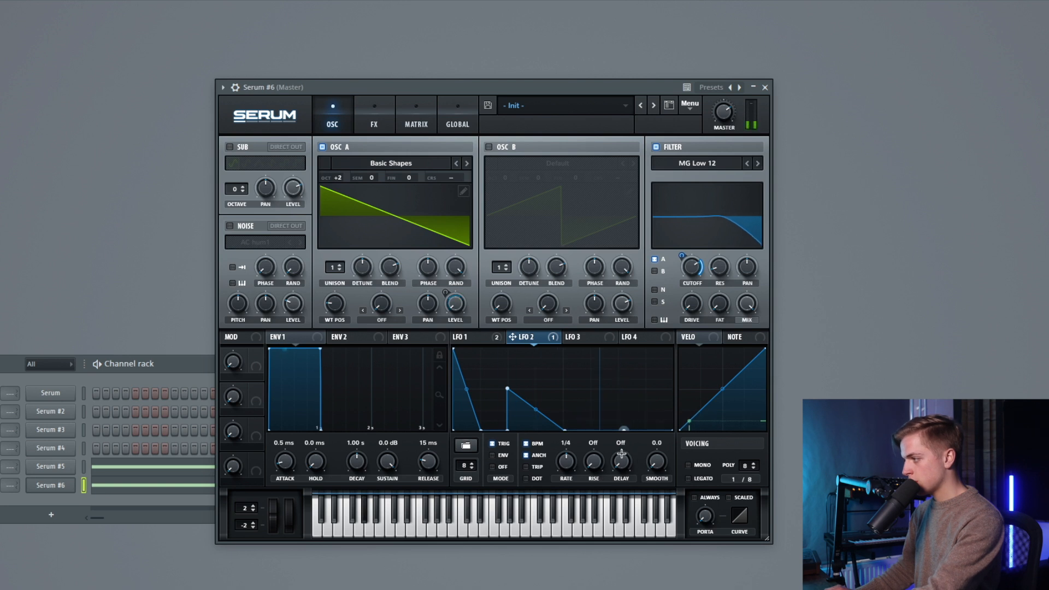
# - Add a third narrow spike near LFO 2's end at a 1/2 rate, and lower the filter cutoff to about 165 Hz
pyautogui.moveTo(628, 418); pyautogui.dragTo(591, 386)
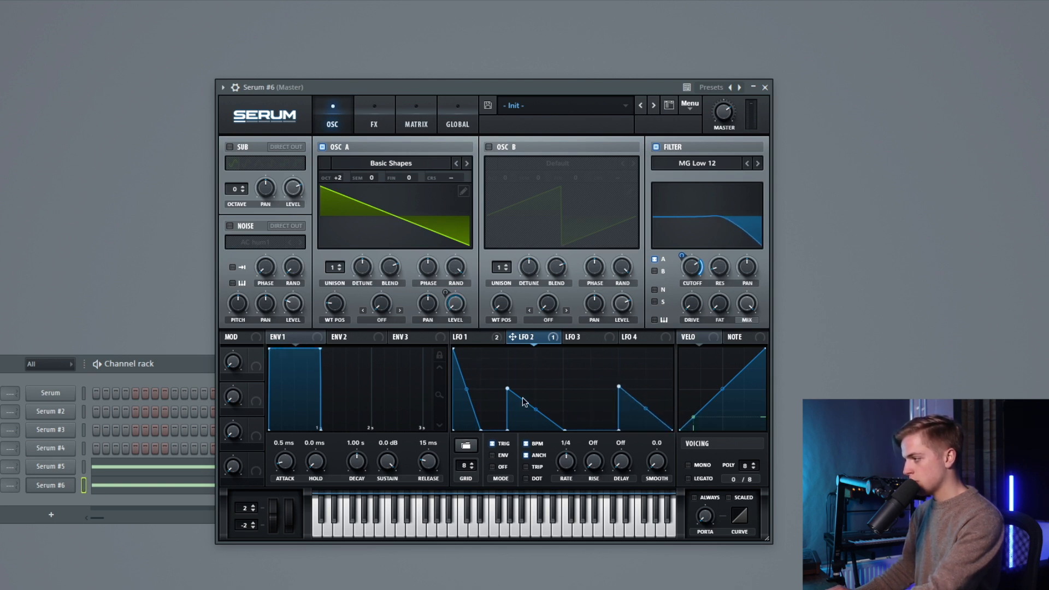
pyautogui.moveTo(564, 430)
pyautogui.mouseDown()
pyautogui.moveTo(612, 431)
pyautogui.moveTo(573, 431)
pyautogui.mouseUp()
pyautogui.moveTo(618, 386)
pyautogui.mouseDown()
pyautogui.moveTo(648, 452)
pyautogui.moveTo(667, 399)
pyautogui.moveTo(626, 390)
pyautogui.mouseUp()
pyautogui.doubleClick(654, 428)
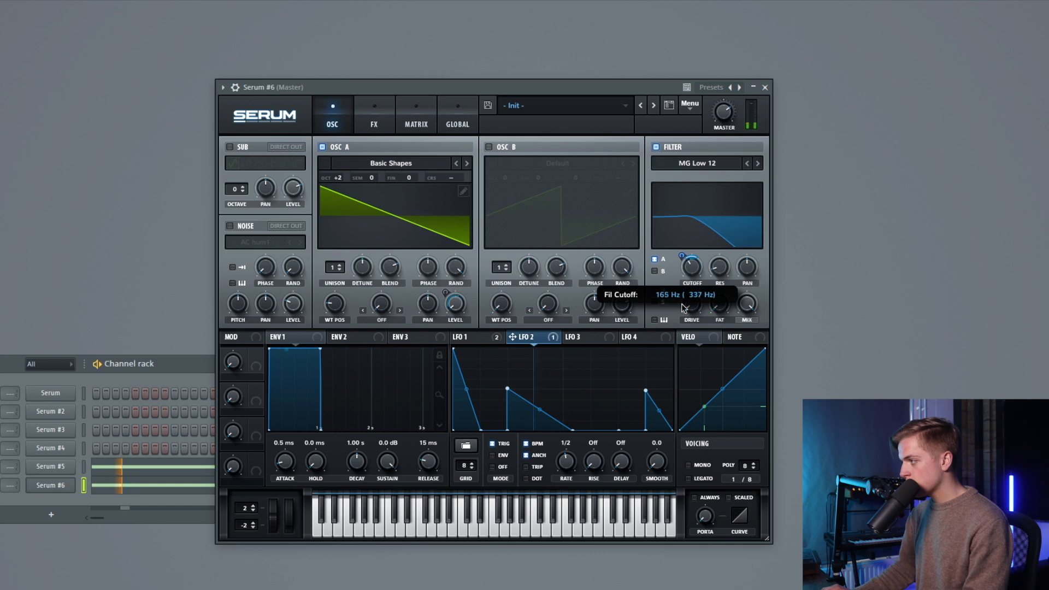
# - Modulate the curve of LFO 1's falling slope through LFO Bus 1, with LFO 2 as the source
pyautogui.click(465, 336)
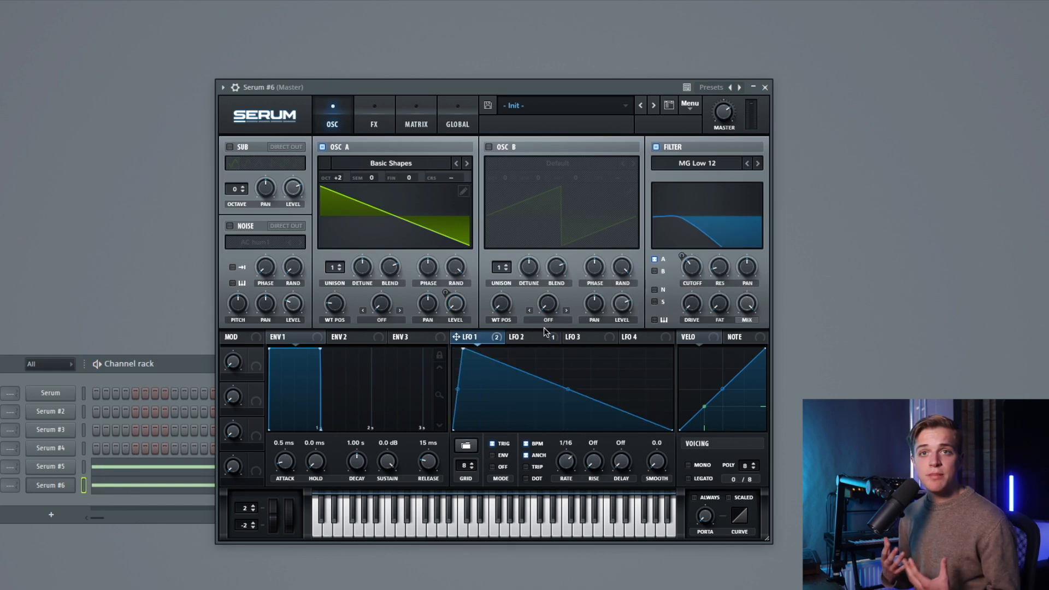
pyautogui.rightClick(568, 388)
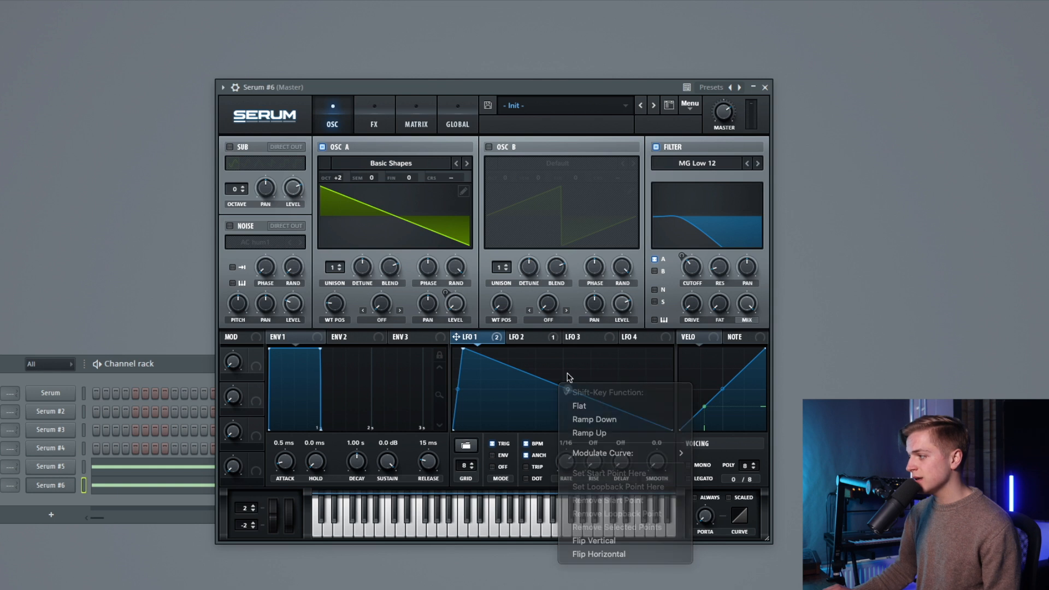
pyautogui.rightClick(565, 388)
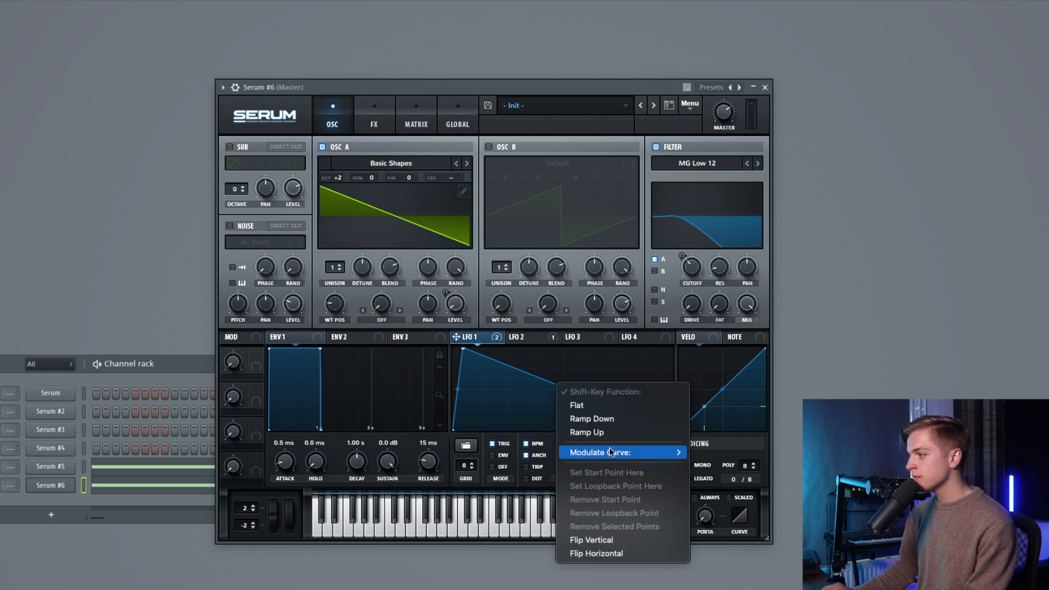
pyautogui.moveTo(613, 453)
pyautogui.moveTo(702, 455)
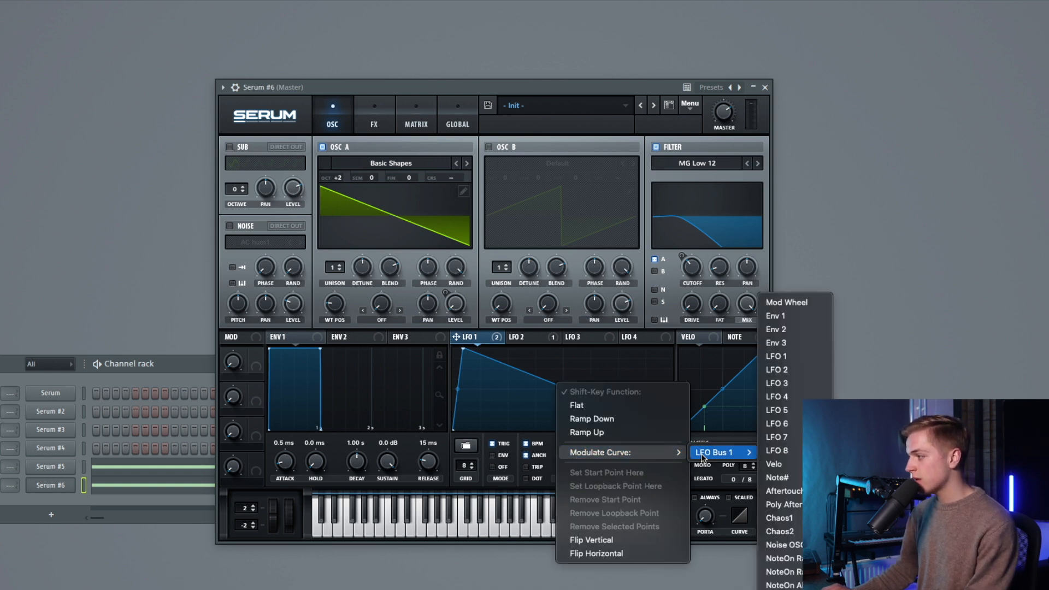
pyautogui.click(790, 372)
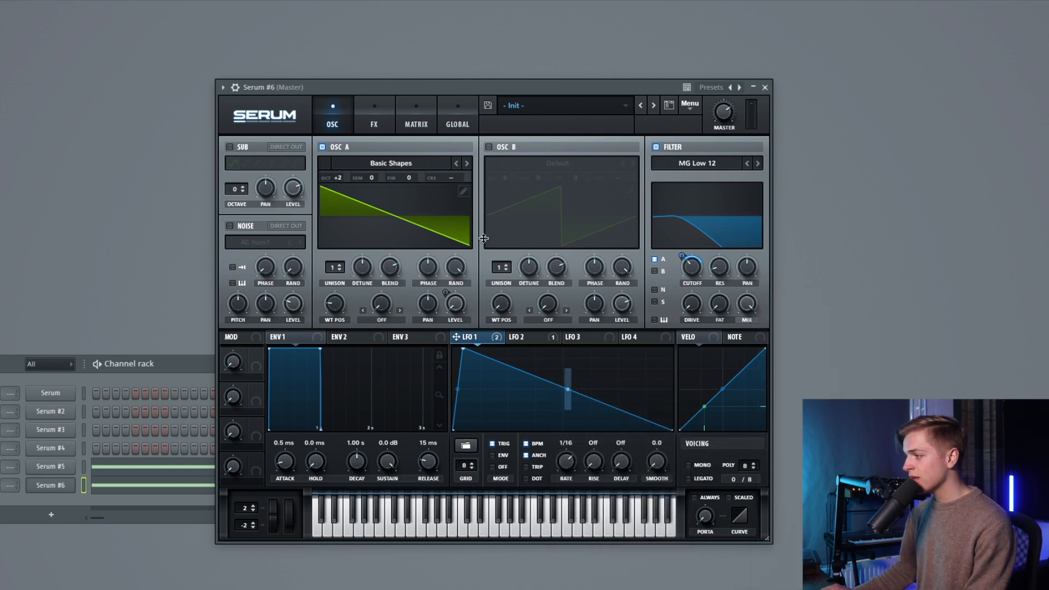
# - Raise the LFO 2 to LFO Bus 1 modulation amount and set its output to 58 while the pattern plays
pyautogui.press('space')
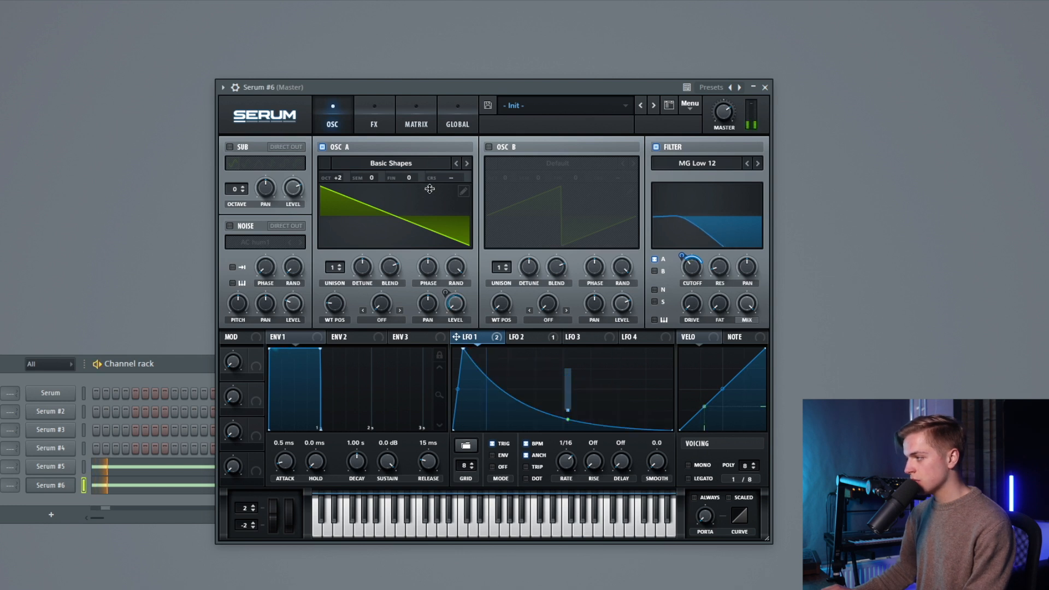
pyautogui.click(416, 120)
pyautogui.moveTo(378, 232); pyautogui.dragTo(373, 235)
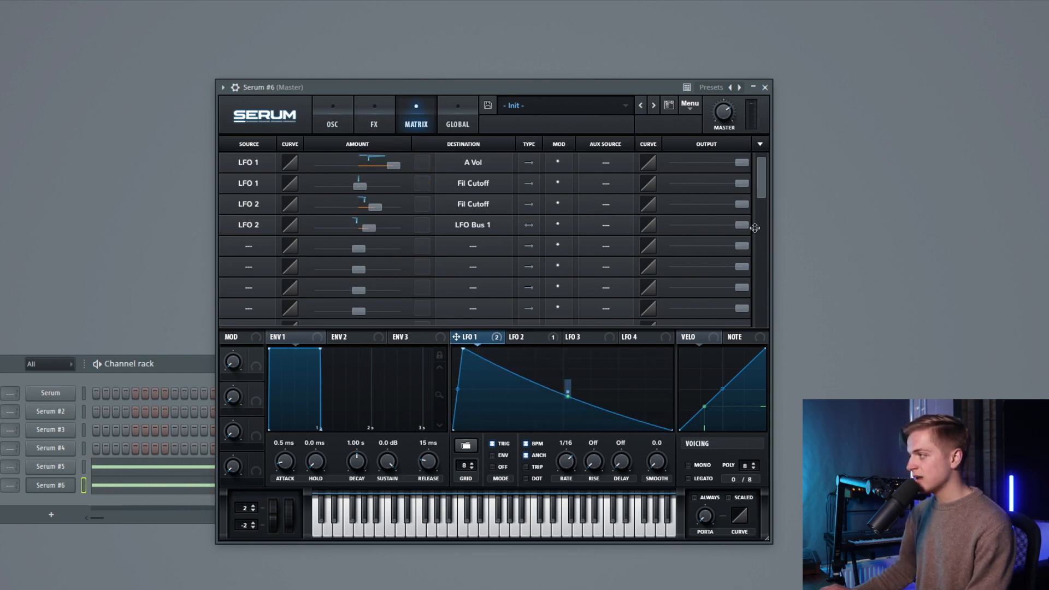
pyautogui.moveTo(739, 227); pyautogui.dragTo(737, 227)
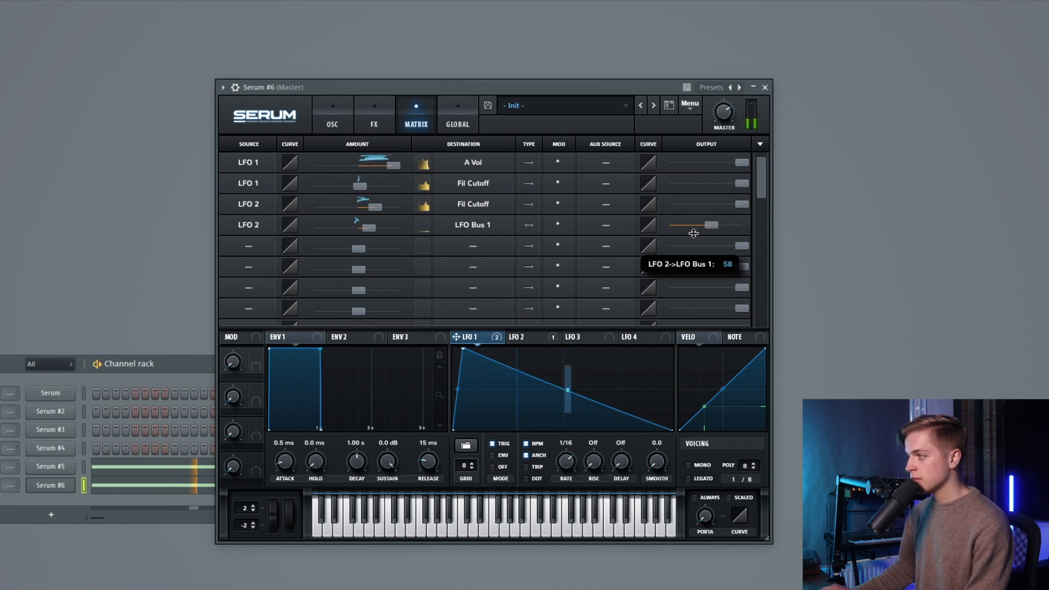
pyautogui.moveTo(369, 228)
pyautogui.mouseDown()
pyautogui.moveTo(395, 226)
pyautogui.moveTo(384, 229)
pyautogui.mouseUp()
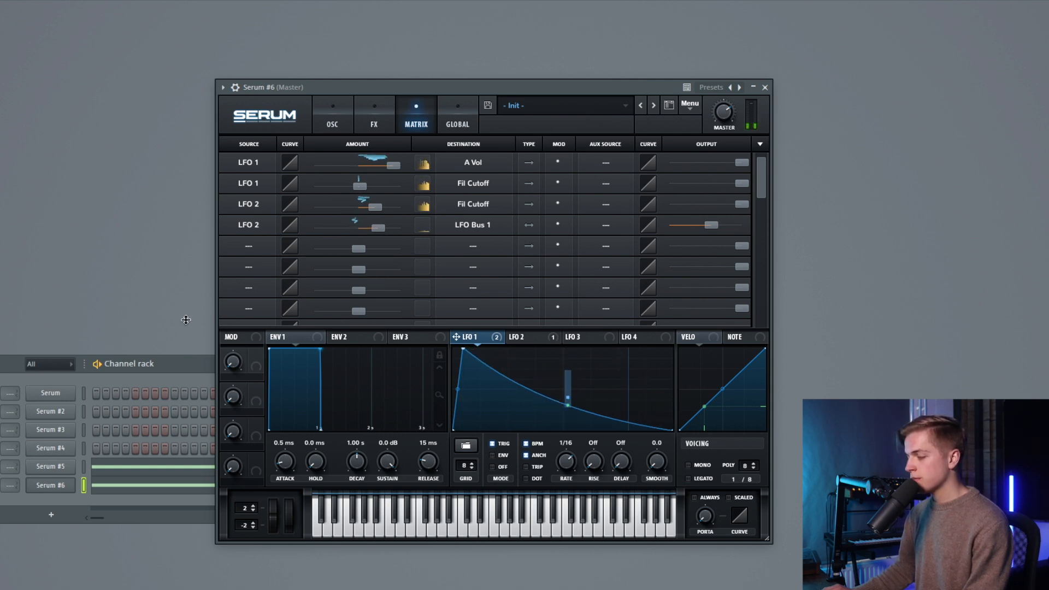
pyautogui.click(335, 130)
pyautogui.click(338, 176)
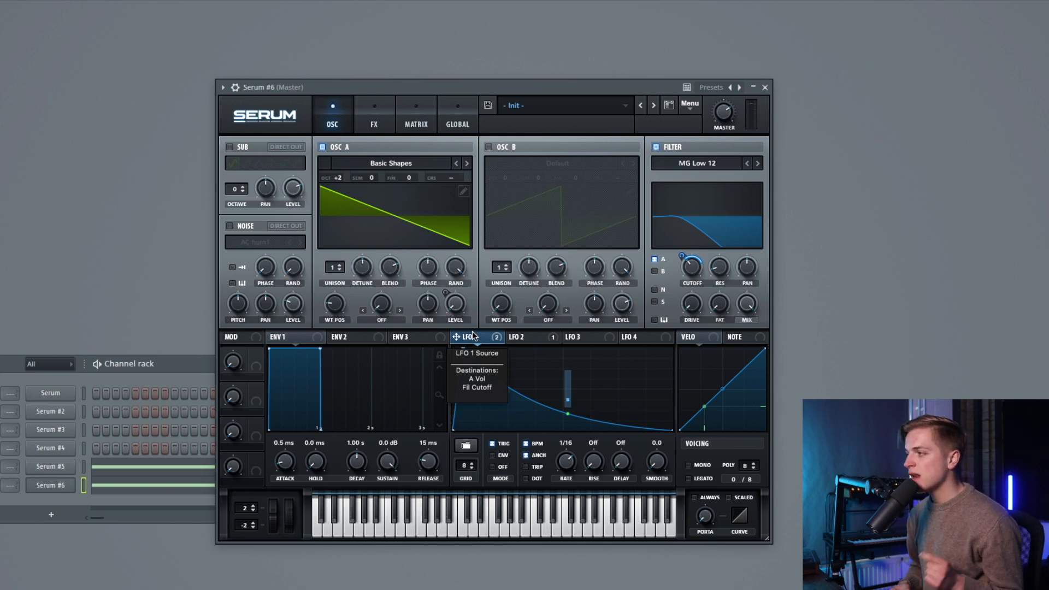
# - Add a Hyper/Dimension effect, lower the Hyper mix and play the pattern
pyautogui.click(374, 117)
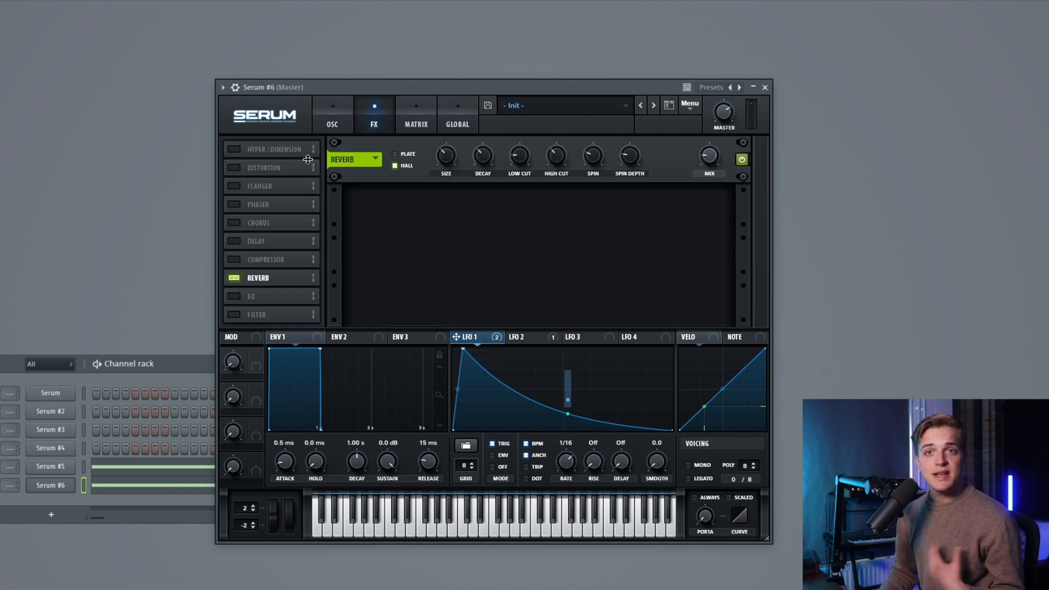
pyautogui.click(248, 155)
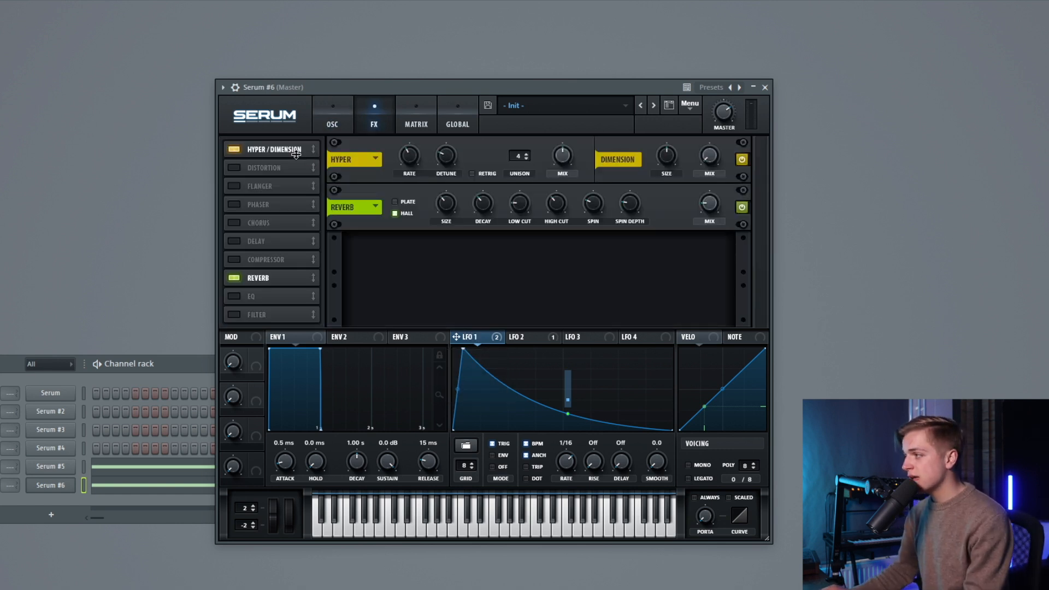
pyautogui.moveTo(554, 158); pyautogui.dragTo(553, 196)
pyautogui.press('space')
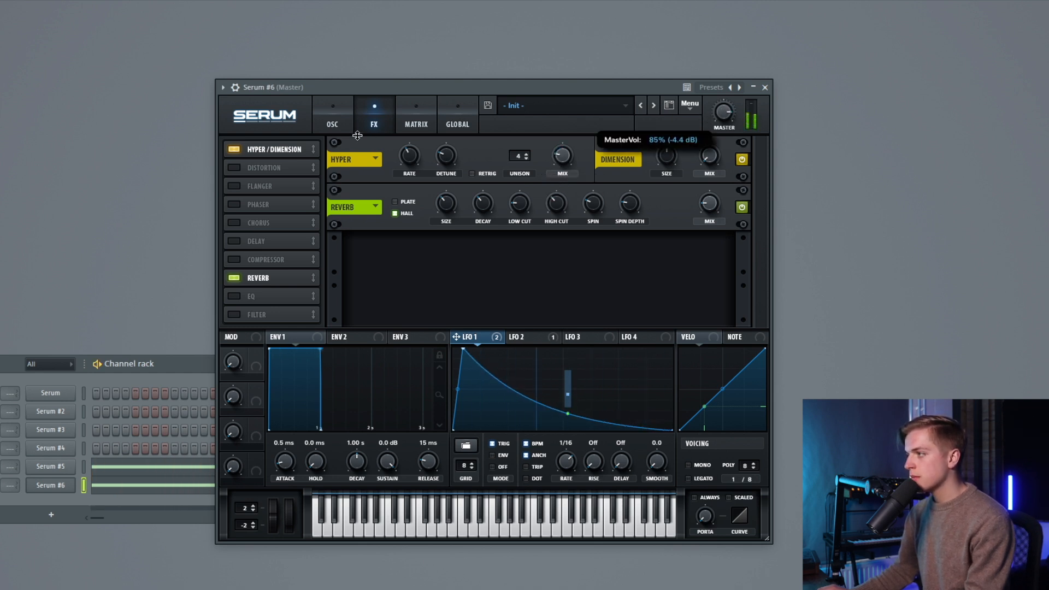
# - Raise oscillator A's octave to +4 during playback
pyautogui.click(339, 125)
pyautogui.moveTo(338, 178); pyautogui.dragTo(346, 156)
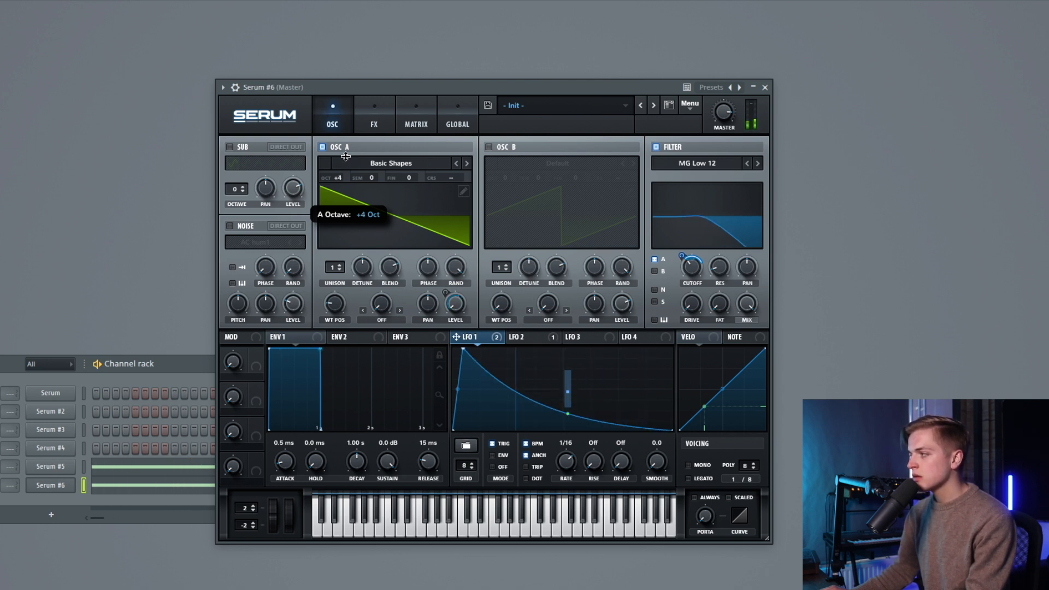